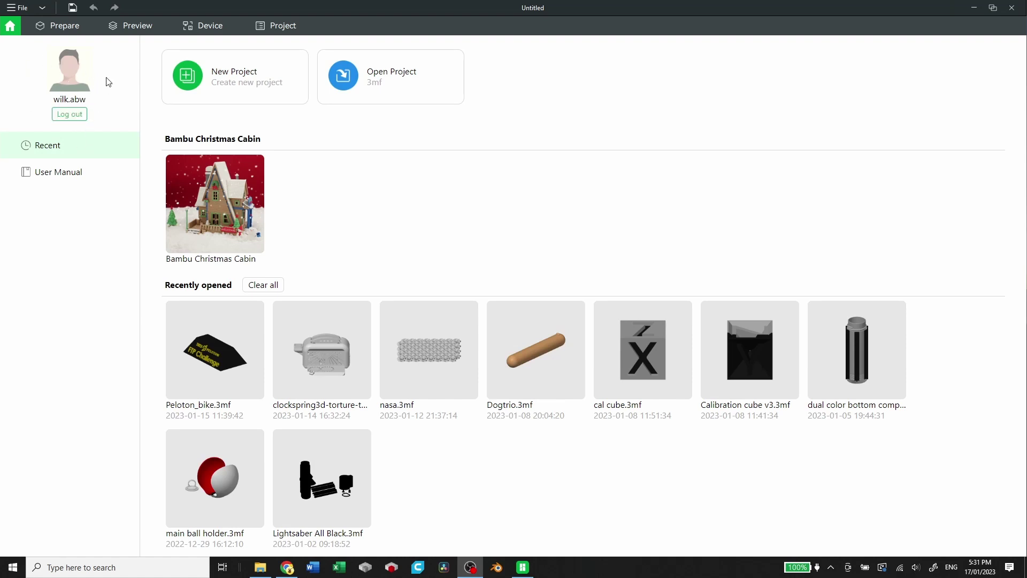
Browse the User Manual articles on the home page, then return to the Recent projects list
{"action": "left_click", "coordinate": [46, 174]}
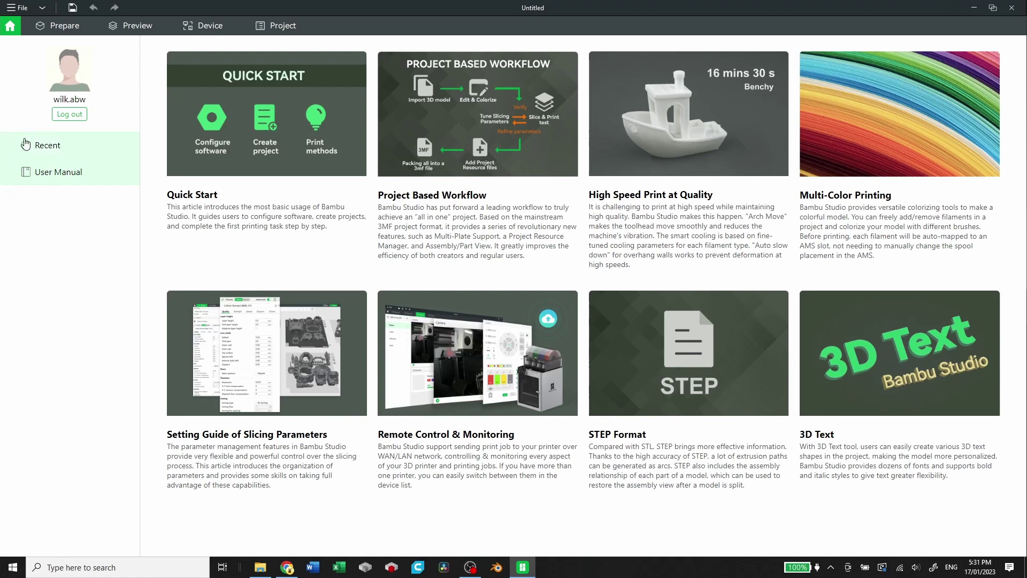
{"action": "left_click", "coordinate": [55, 146]}
In the Prepare workspace, import cal cube.STL as a 20 x 20 x 20 mm cube on the plate
{"action": "left_click", "coordinate": [64, 26]}
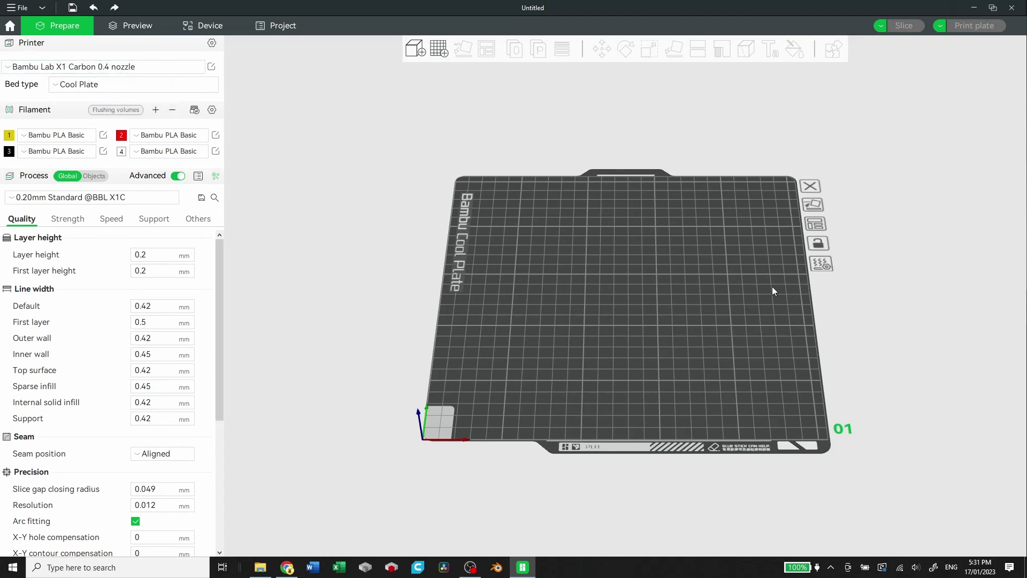
{"action": "left_click_drag", "start_coordinate": [703, 416], "coordinate": [564, 405]}
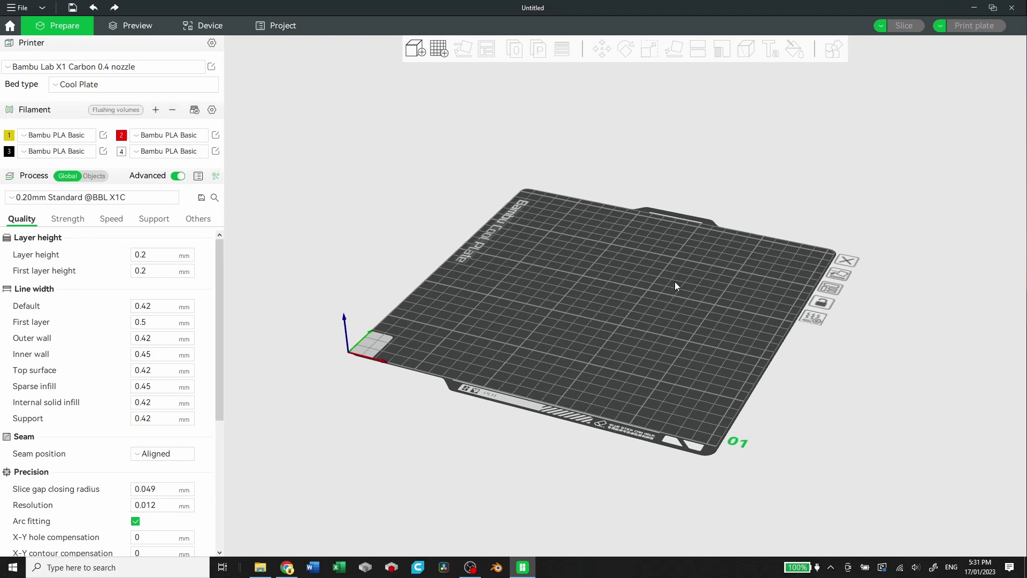
{"action": "left_click", "coordinate": [416, 49]}
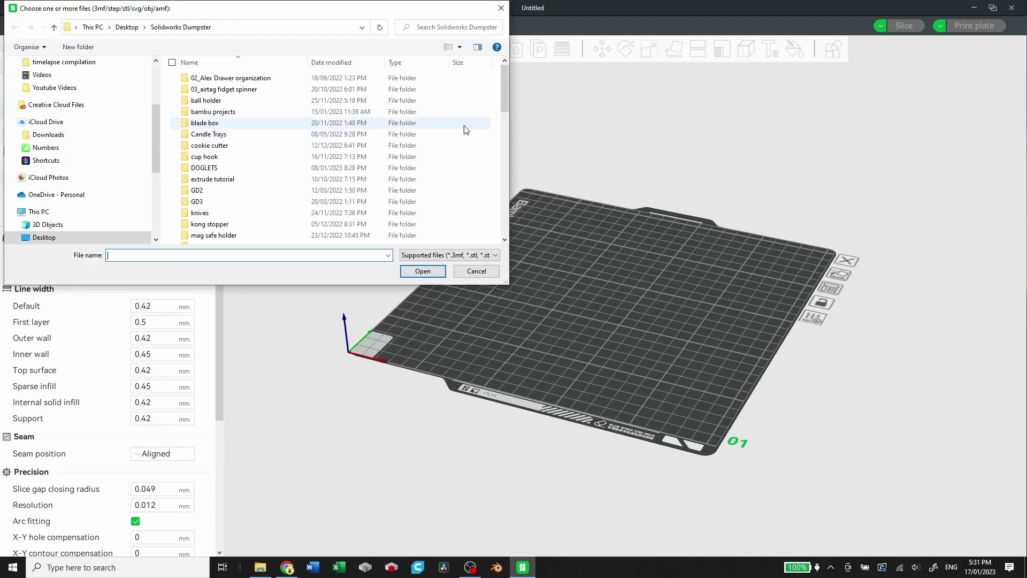
{"action": "scroll", "coordinate": [253, 137], "scroll_direction": "down", "scroll_amount": 10}
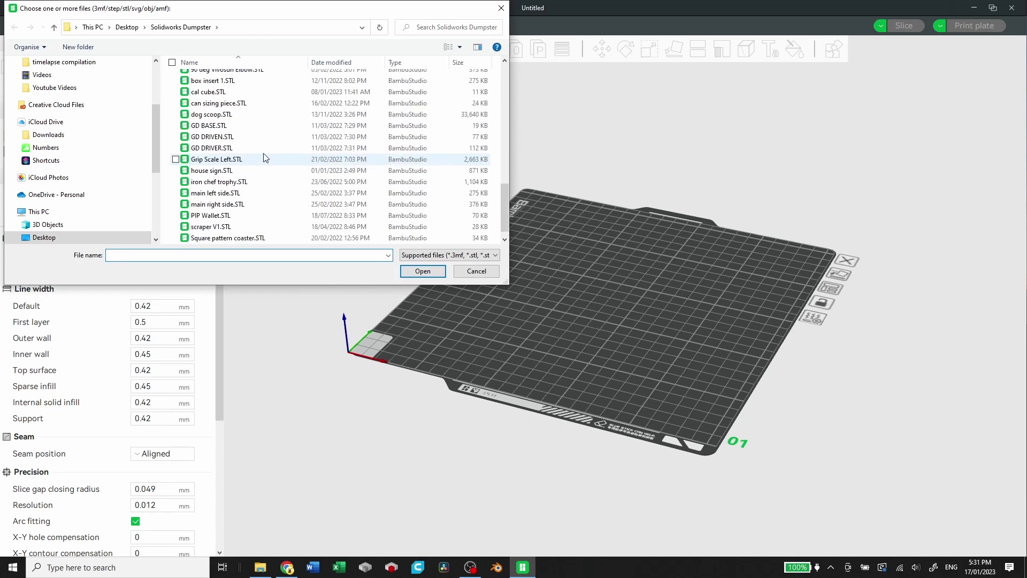
{"action": "left_click", "coordinate": [233, 154]}
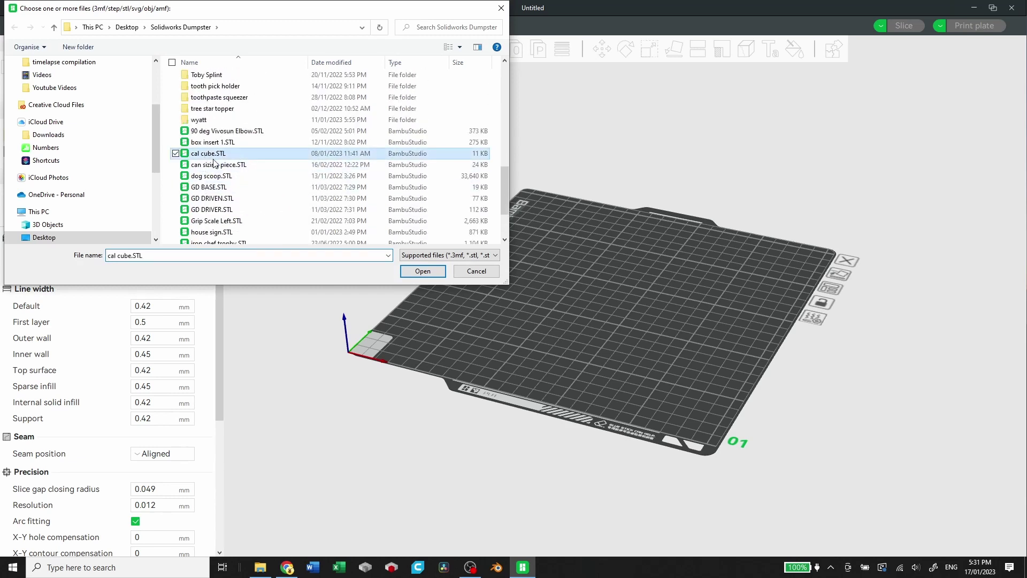
{"action": "left_click", "coordinate": [423, 271]}
{"action": "left_click_drag", "start_coordinate": [594, 299], "coordinate": [618, 324]}
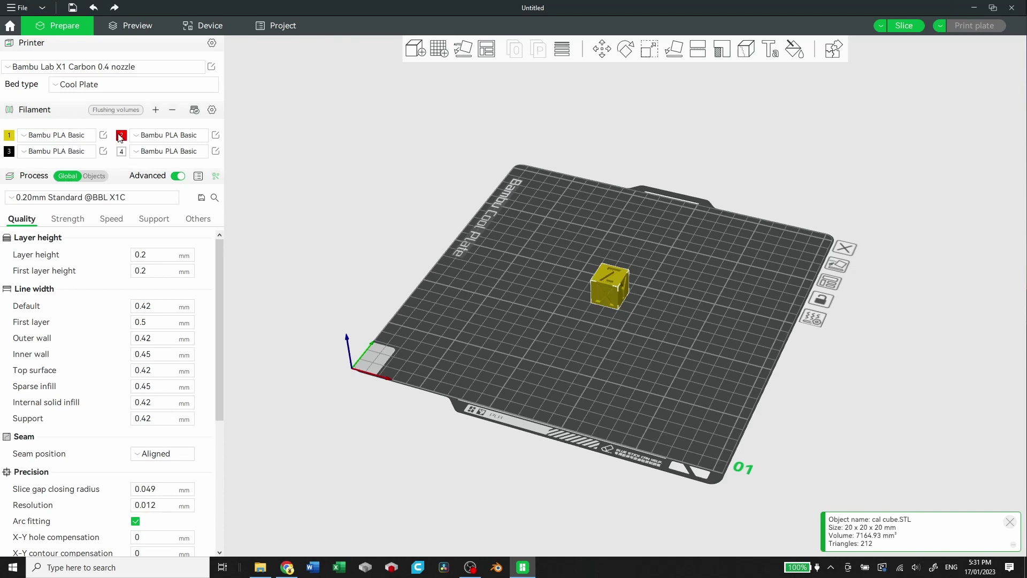
{"action": "scroll", "coordinate": [617, 298], "scroll_direction": "up", "scroll_amount": 5}
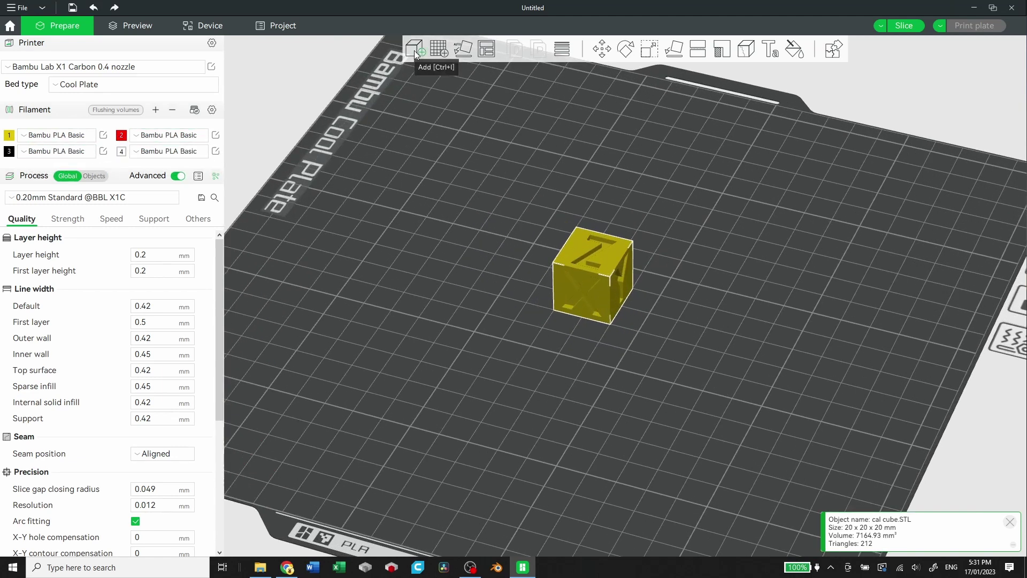
{"action": "scroll", "coordinate": [422, 63], "scroll_direction": "down", "scroll_amount": 3}
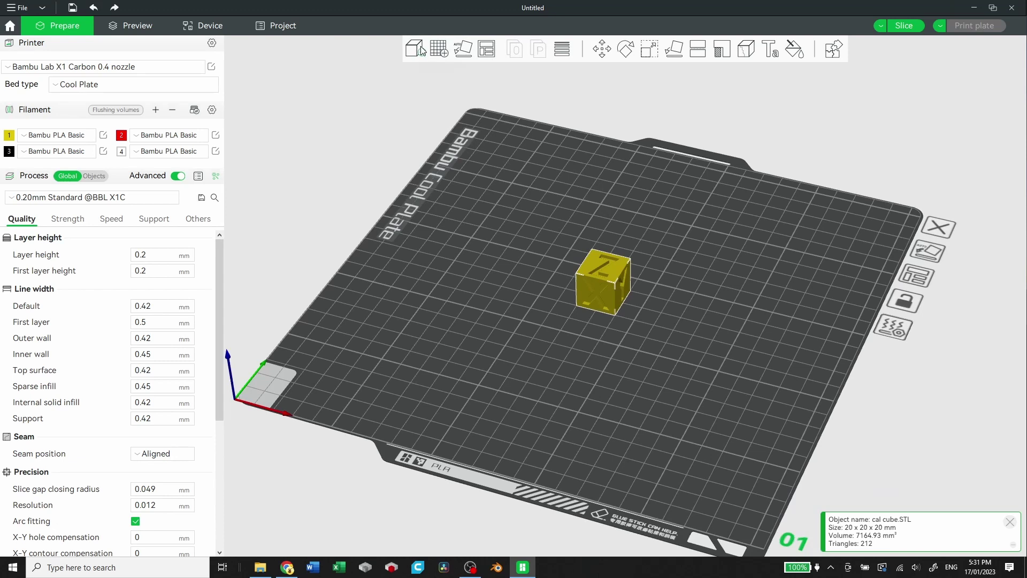
{"action": "left_click", "coordinate": [439, 50]}
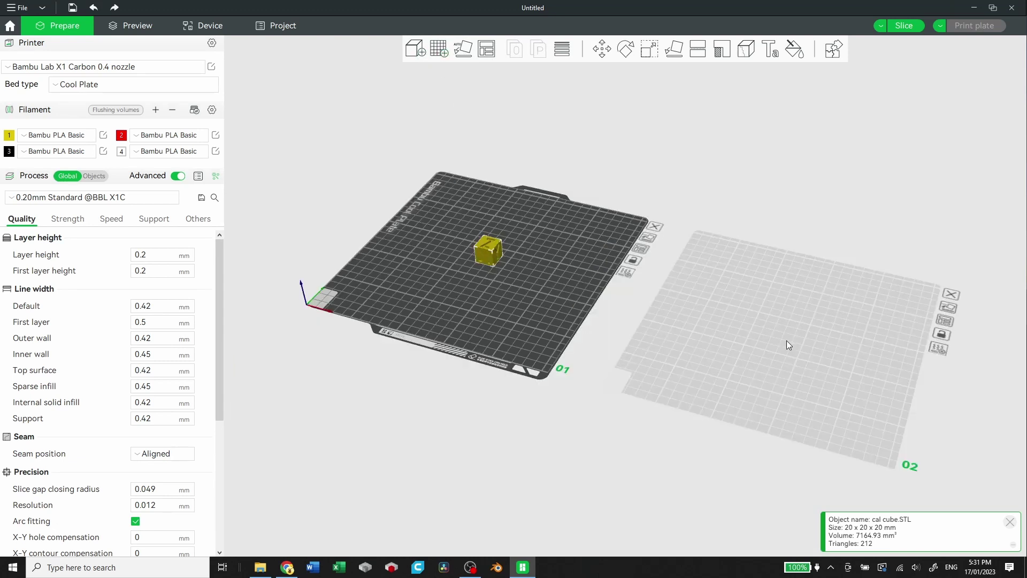
{"action": "left_click", "coordinate": [950, 295]}
{"action": "scroll", "coordinate": [406, 289], "scroll_direction": "up", "scroll_amount": 3}
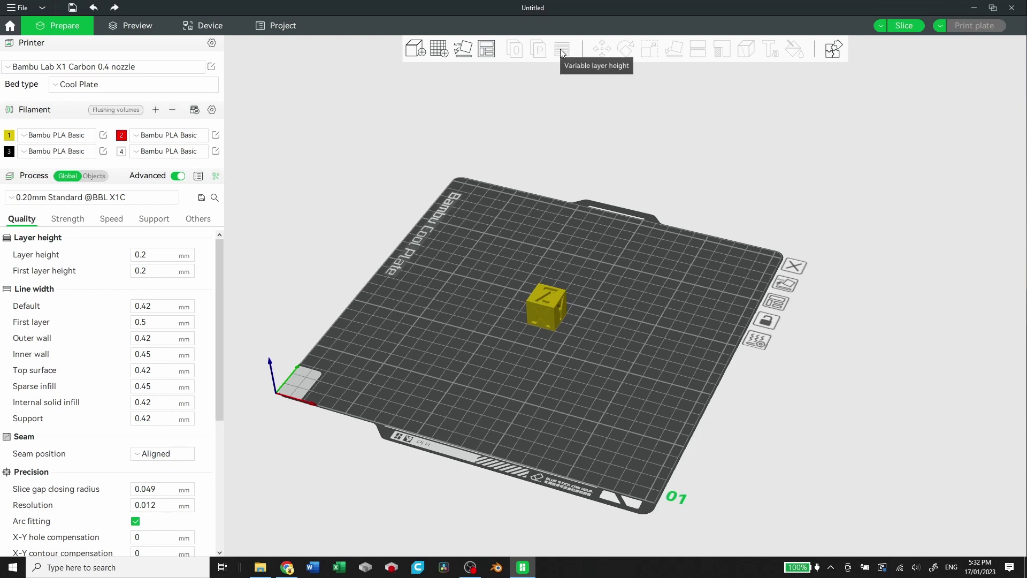
Nudge the cube along X, rotate it about Z, and undo a Z stretch to keep 20 mm height
{"action": "left_click", "coordinate": [551, 295]}
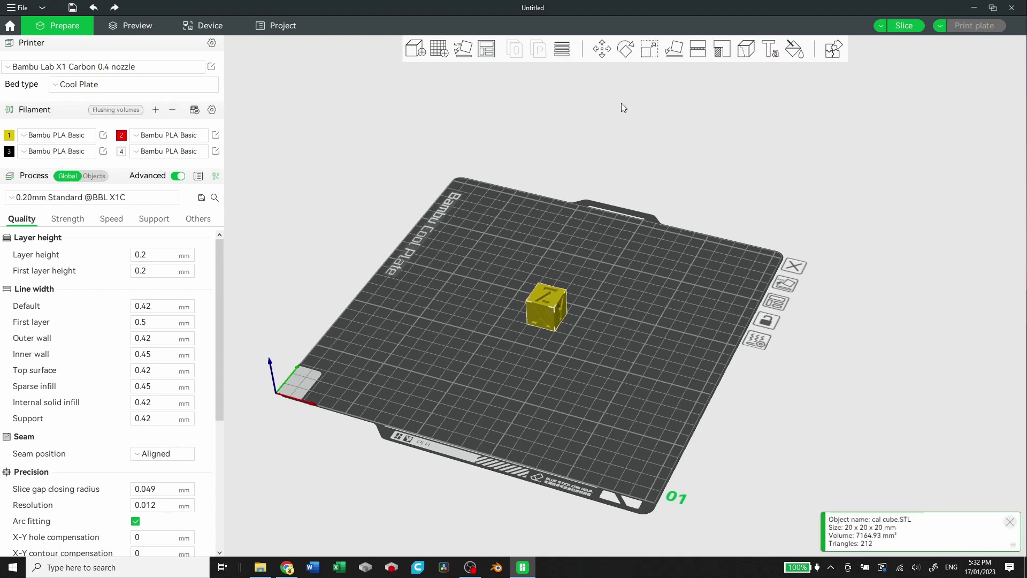
{"action": "left_click", "coordinate": [601, 49]}
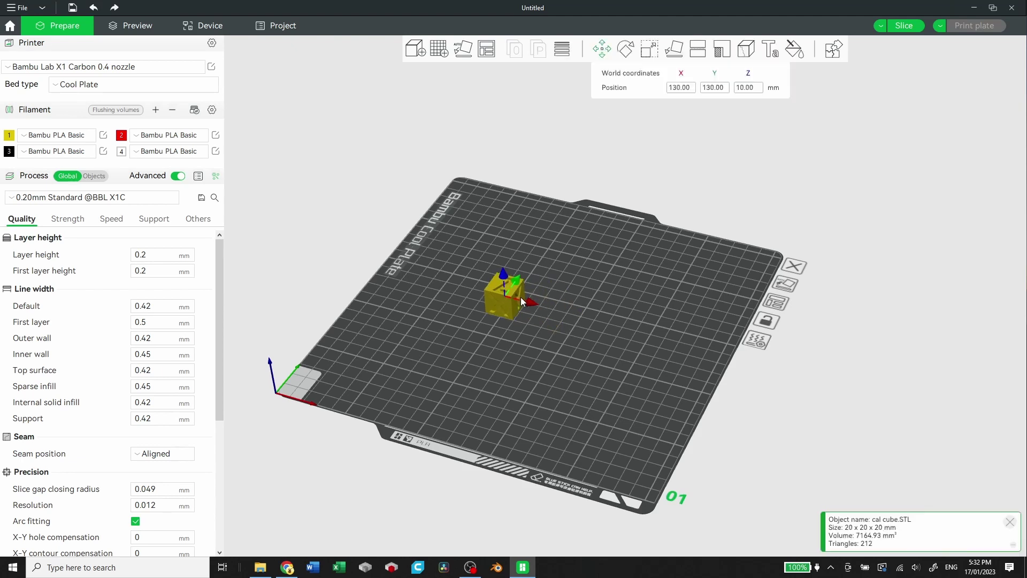
{"action": "mouse_move", "coordinate": [571, 318]}
{"action": "left_mouse_down"}
{"action": "mouse_move", "coordinate": [596, 320]}
{"action": "mouse_move", "coordinate": [556, 315]}
{"action": "mouse_move", "coordinate": [565, 317]}
{"action": "left_mouse_up"}
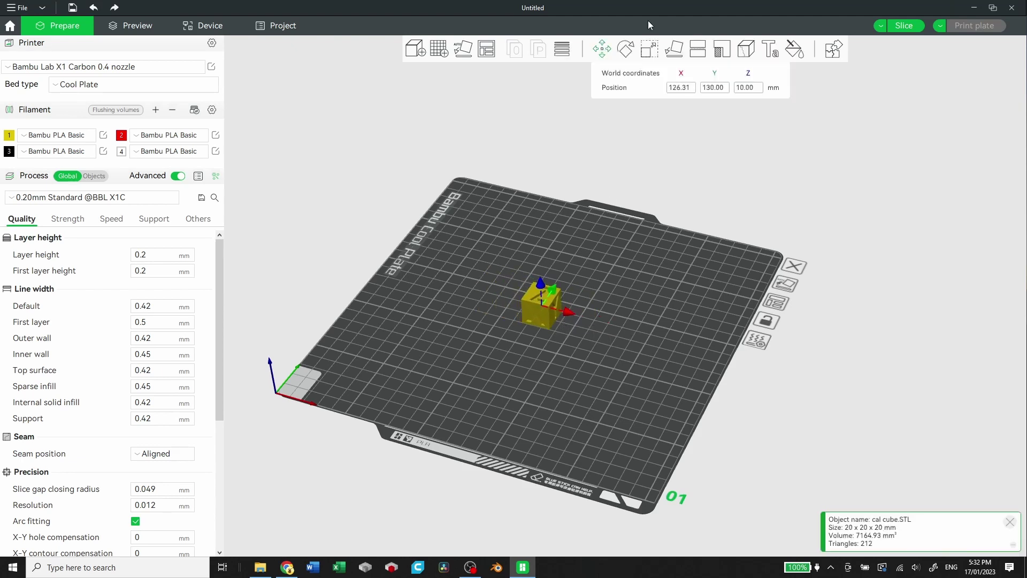
{"action": "left_click", "coordinate": [627, 54]}
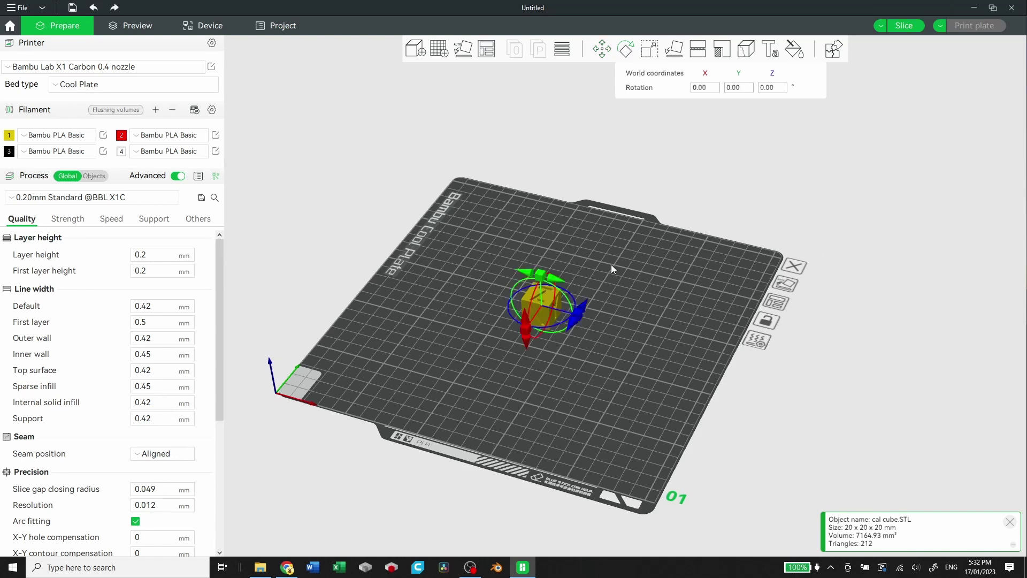
{"action": "left_click_drag", "start_coordinate": [576, 323], "coordinate": [594, 347]}
{"action": "left_click", "coordinate": [649, 49]}
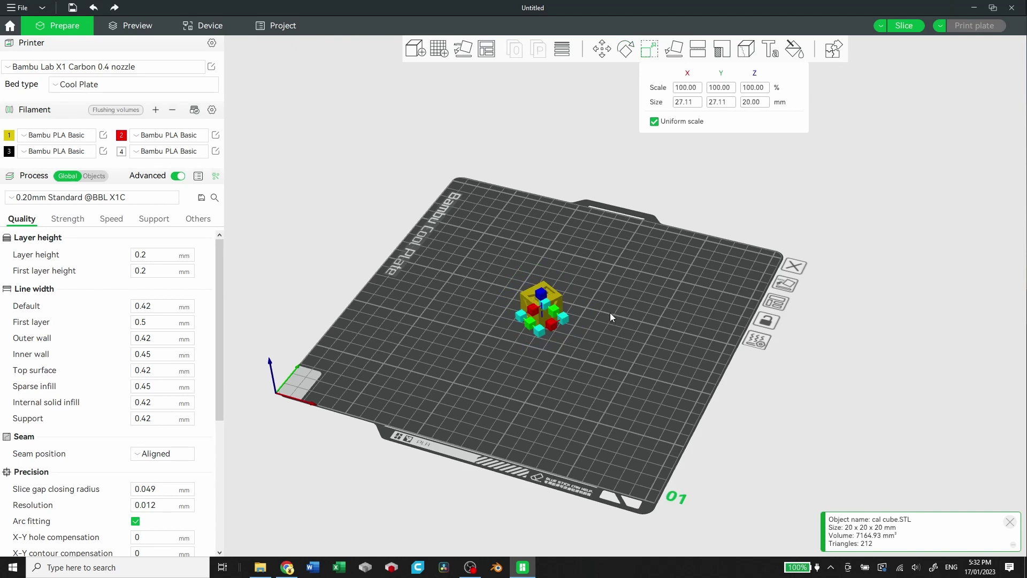
{"action": "left_click_drag", "start_coordinate": [546, 296], "coordinate": [553, 241]}
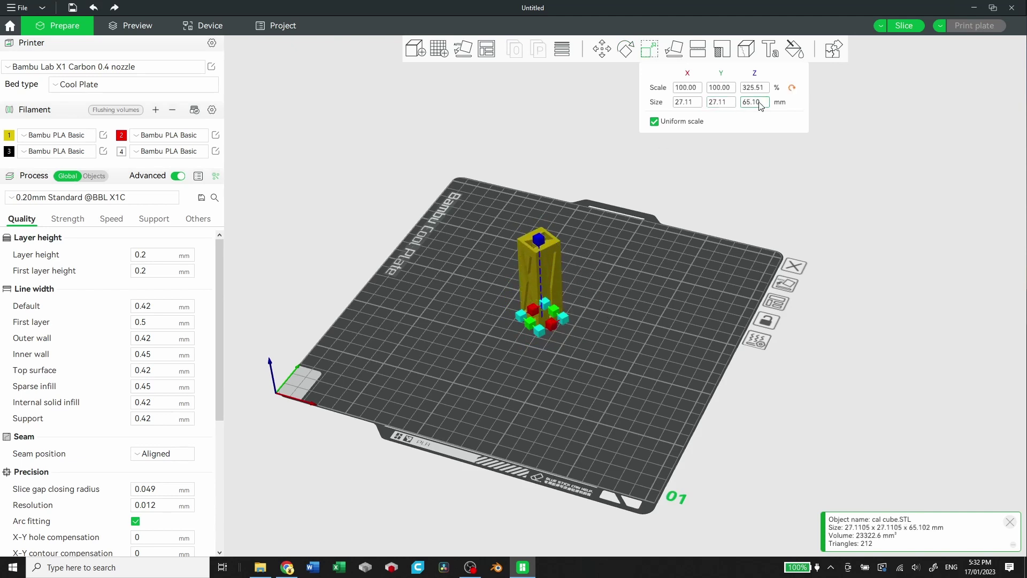
{"action": "key", "text": "ctrl+z"}
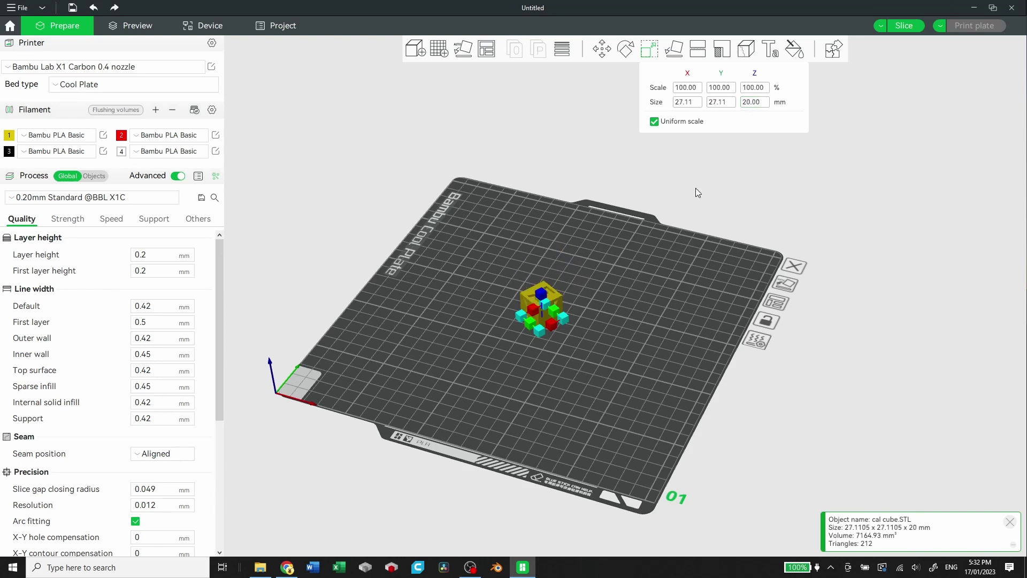
{"action": "left_click", "coordinate": [675, 50]}
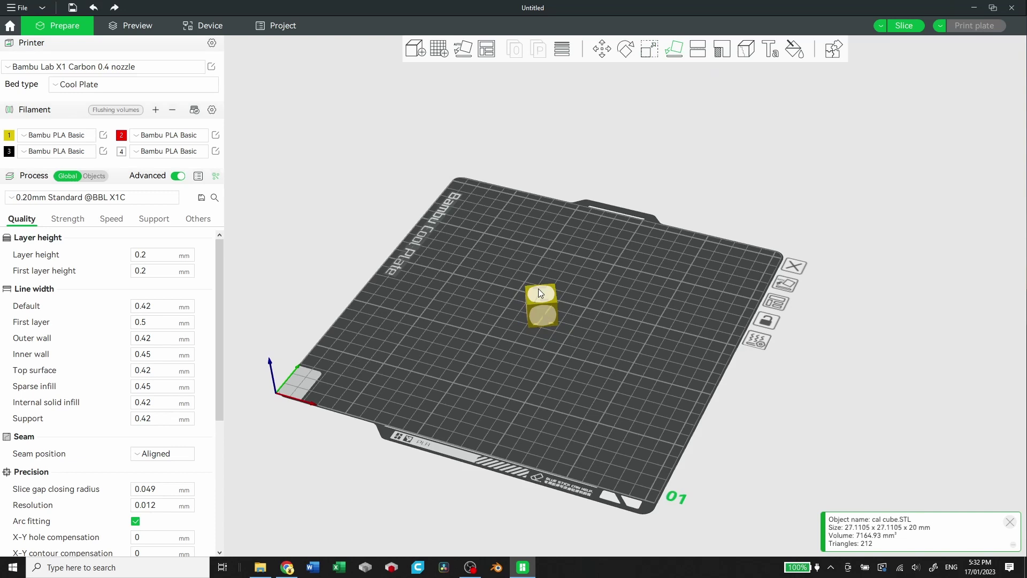
{"action": "left_click", "coordinate": [698, 51]}
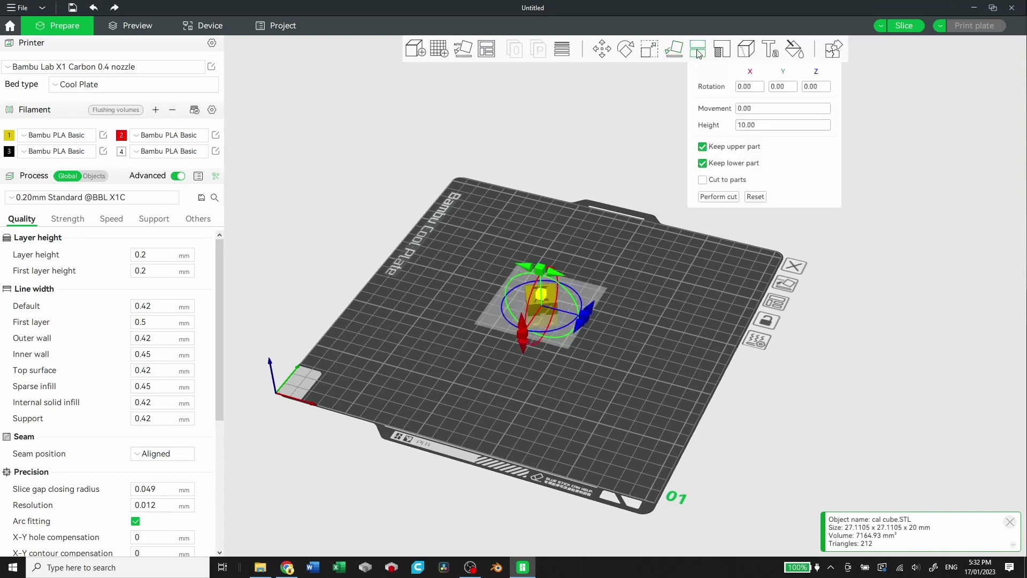
{"action": "left_click", "coordinate": [736, 196]}
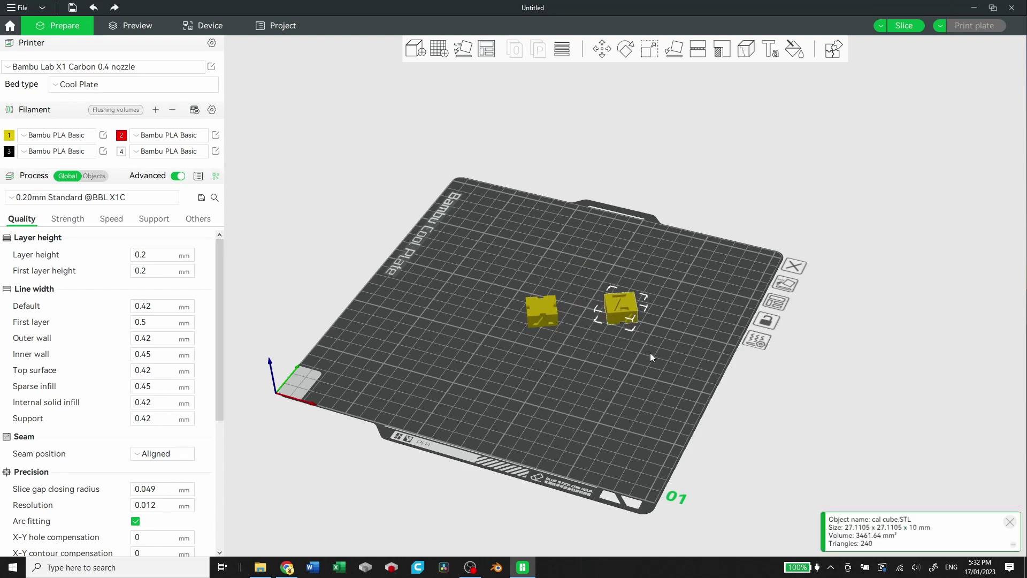
{"action": "key", "text": "ctrl+z"}
{"action": "key", "text": "c"}
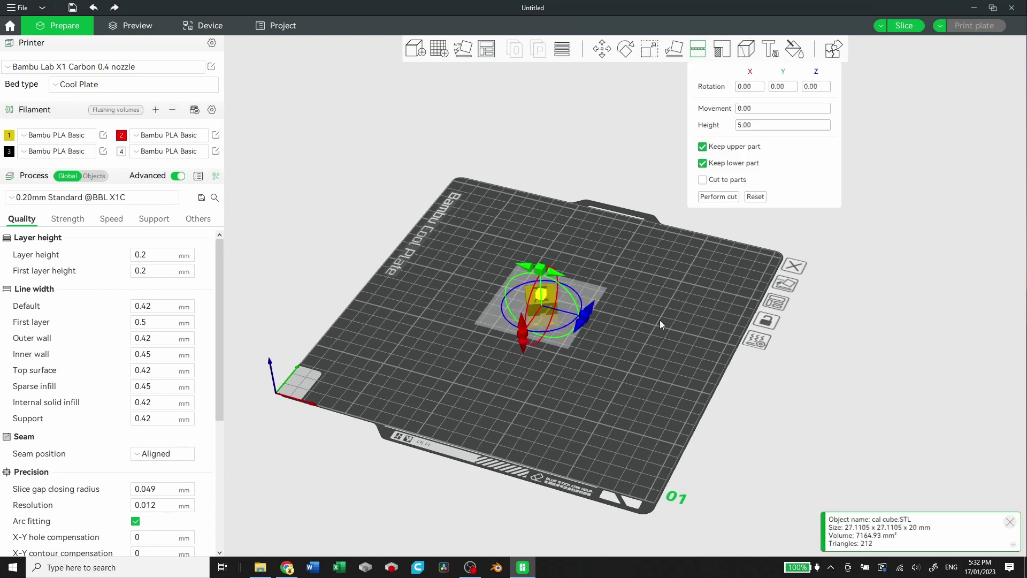
{"action": "left_click_drag", "start_coordinate": [617, 367], "coordinate": [617, 368]}
{"action": "left_click", "coordinate": [620, 355]}
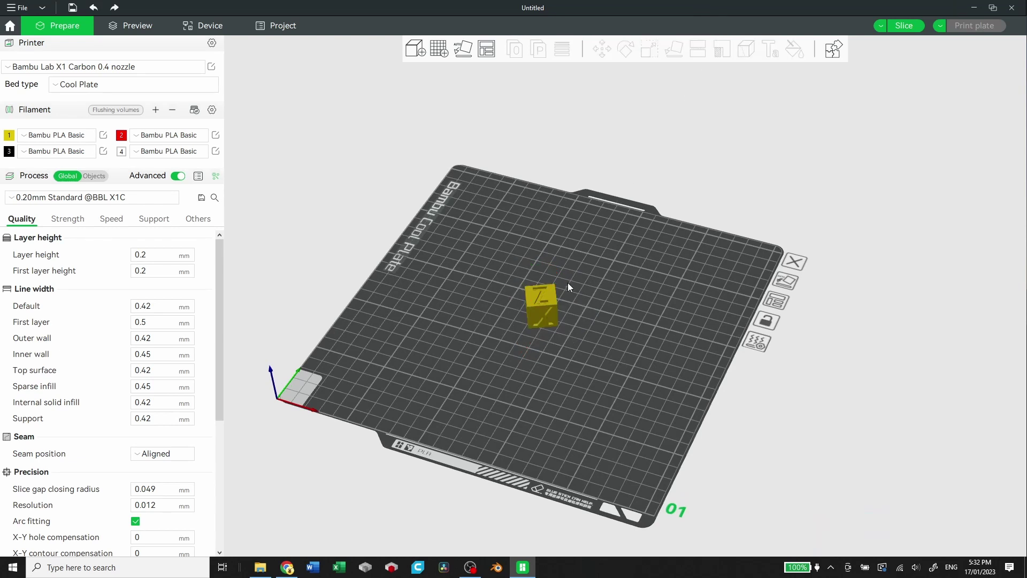
Select the cube and try the support painting and seam painting tools
{"action": "left_click", "coordinate": [546, 302]}
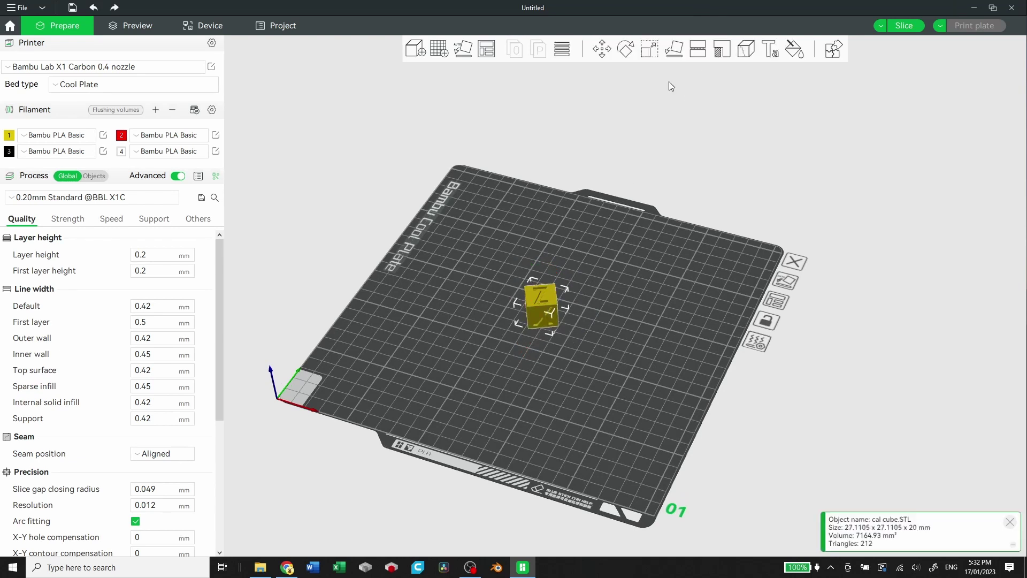
{"action": "left_click", "coordinate": [722, 50]}
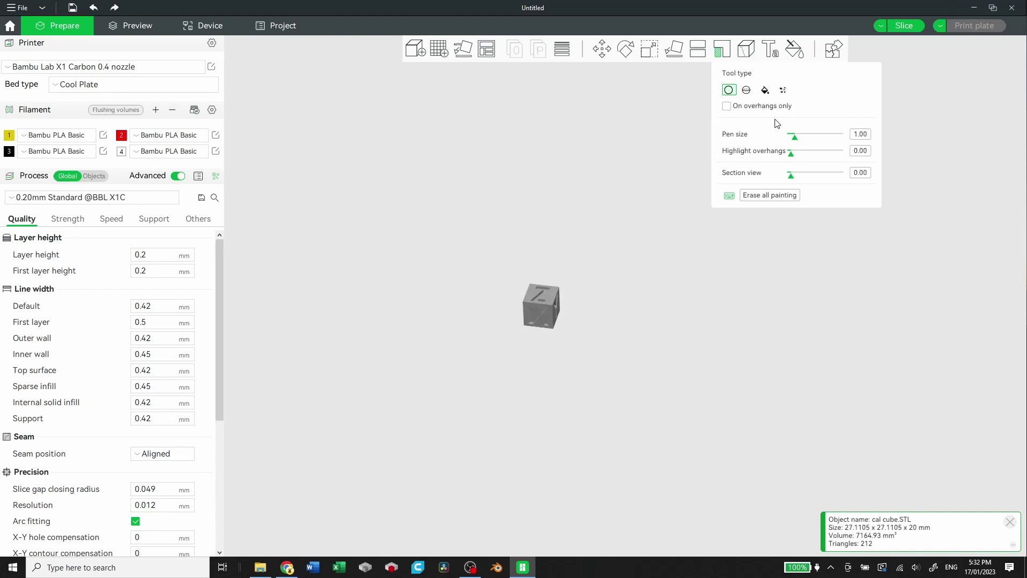
{"action": "left_click", "coordinate": [748, 57]}
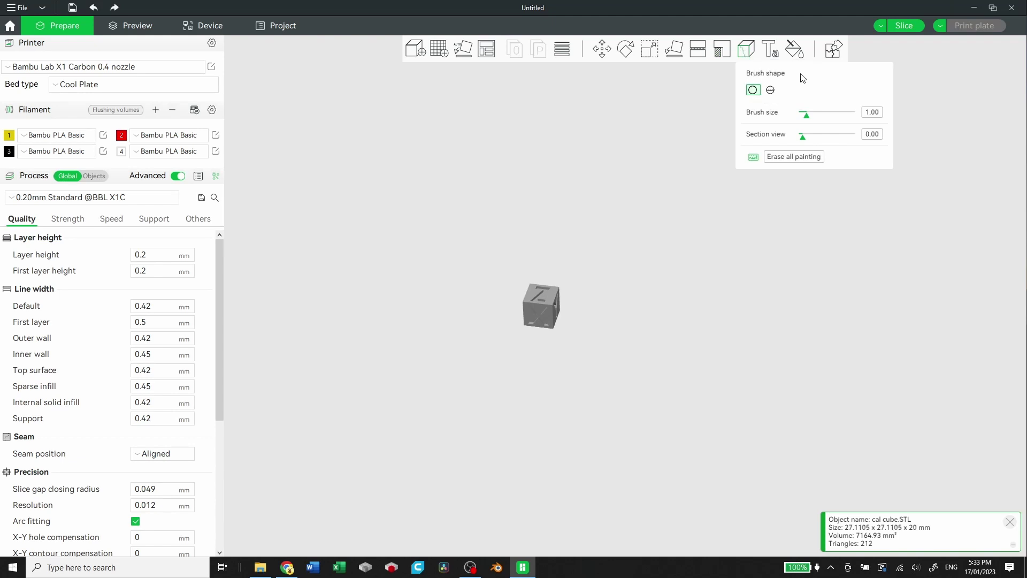
Add the 'test' text to the cube, move it across the plate, then undo the text
{"action": "left_click", "coordinate": [767, 48]}
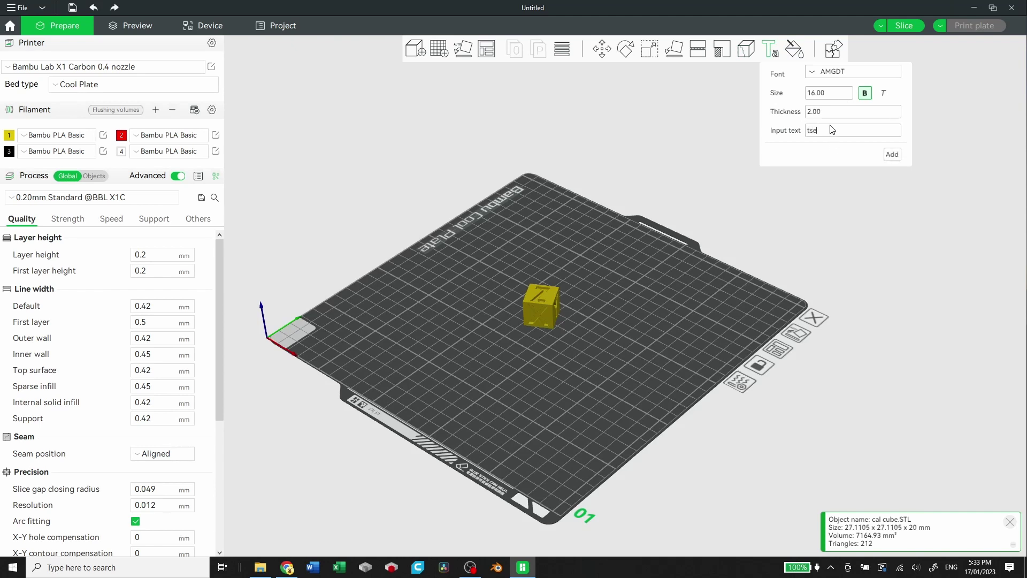
{"action": "left_click", "coordinate": [892, 154]}
{"action": "scroll", "coordinate": [528, 320], "scroll_direction": "up", "scroll_amount": 5}
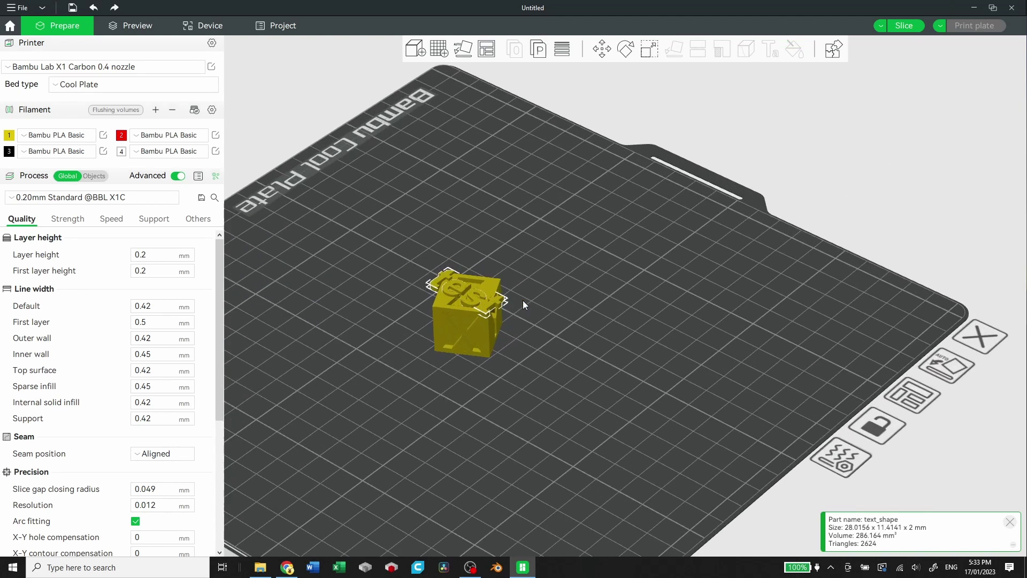
{"action": "right_click_drag", "start_coordinate": [422, 420], "coordinate": [666, 391]}
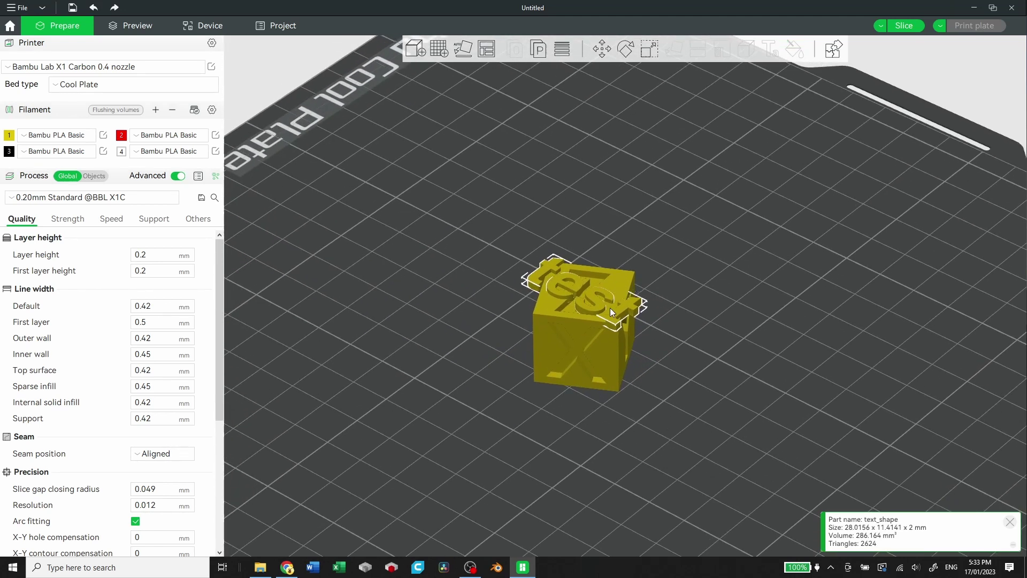
{"action": "left_click_drag", "start_coordinate": [609, 307], "coordinate": [594, 275]}
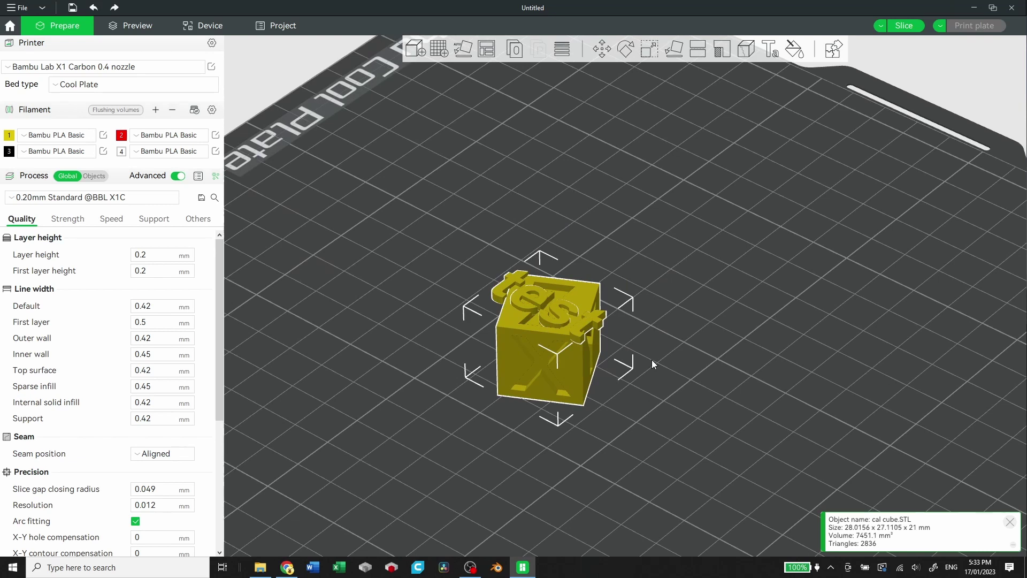
{"action": "key", "text": "ctrl+z"}
{"action": "key", "text": "ctrl+z"}
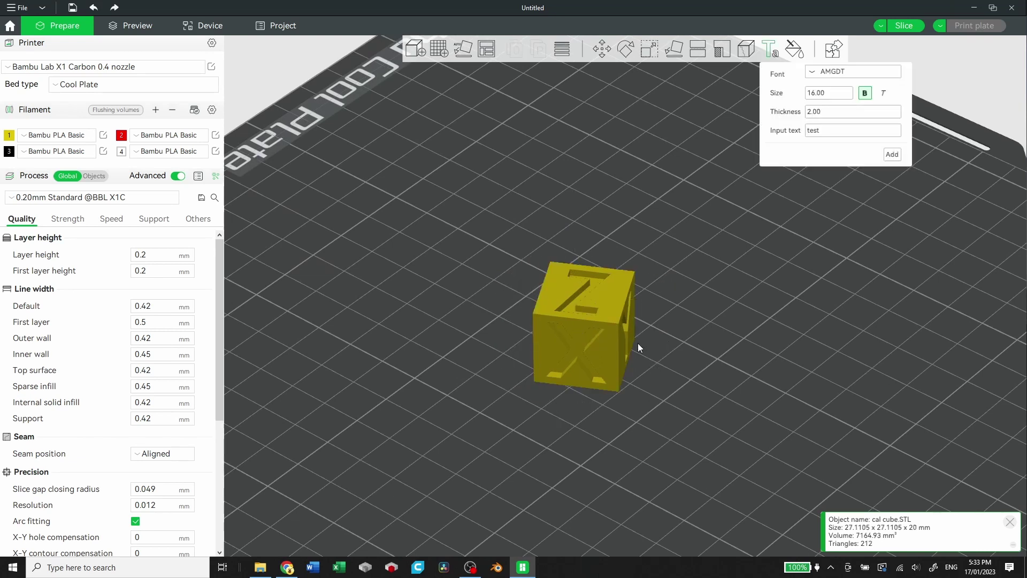
Brush a few black filament 3 strokes onto the cube face, then erase them
{"action": "left_click", "coordinate": [794, 48]}
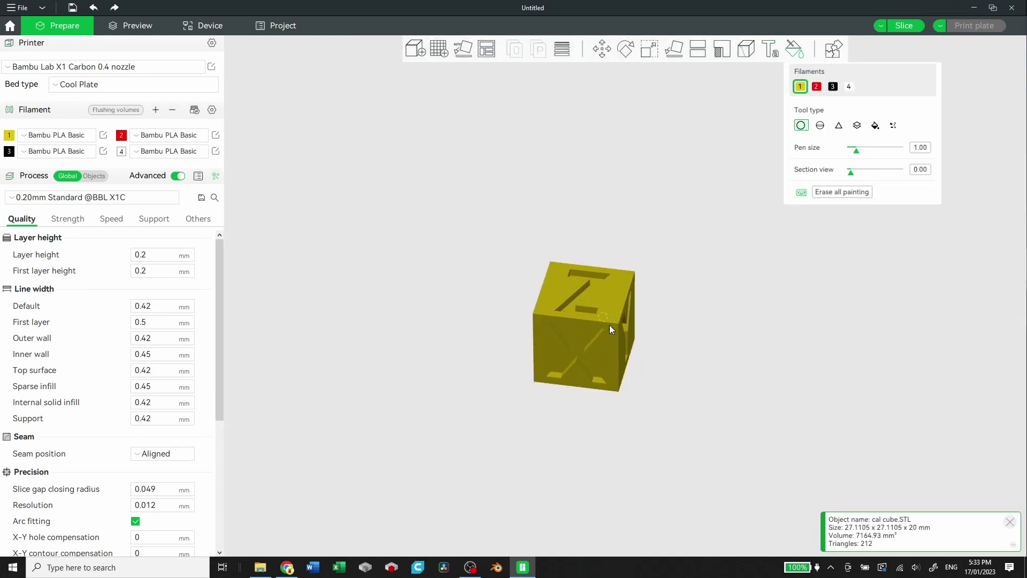
{"action": "left_click", "coordinate": [833, 87]}
{"action": "left_click_drag", "start_coordinate": [611, 306], "coordinate": [551, 319]}
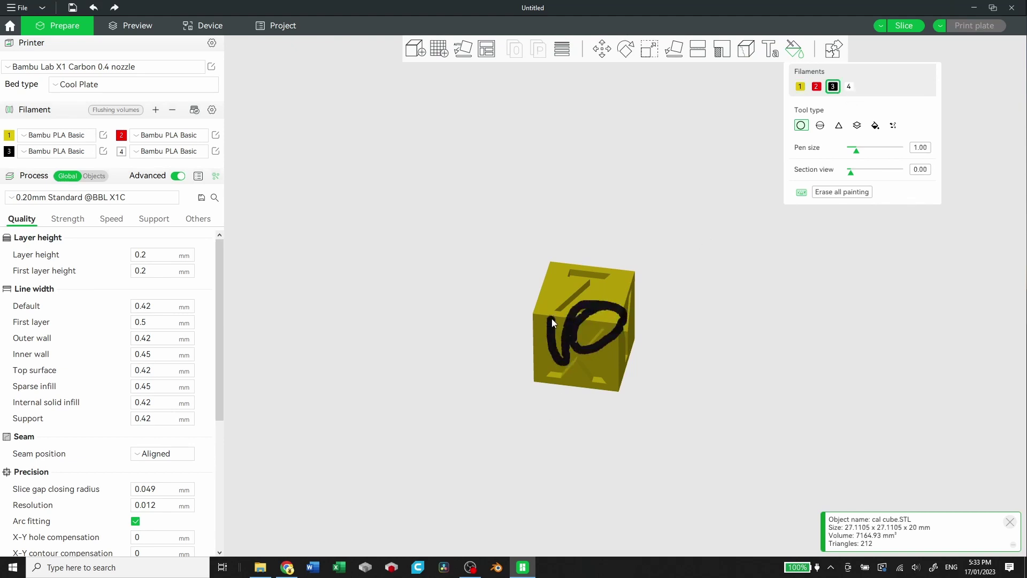
{"action": "mouse_move", "coordinate": [556, 393]}
{"action": "left_mouse_down"}
{"action": "mouse_move", "coordinate": [640, 394]}
{"action": "mouse_move", "coordinate": [584, 277]}
{"action": "left_mouse_up"}
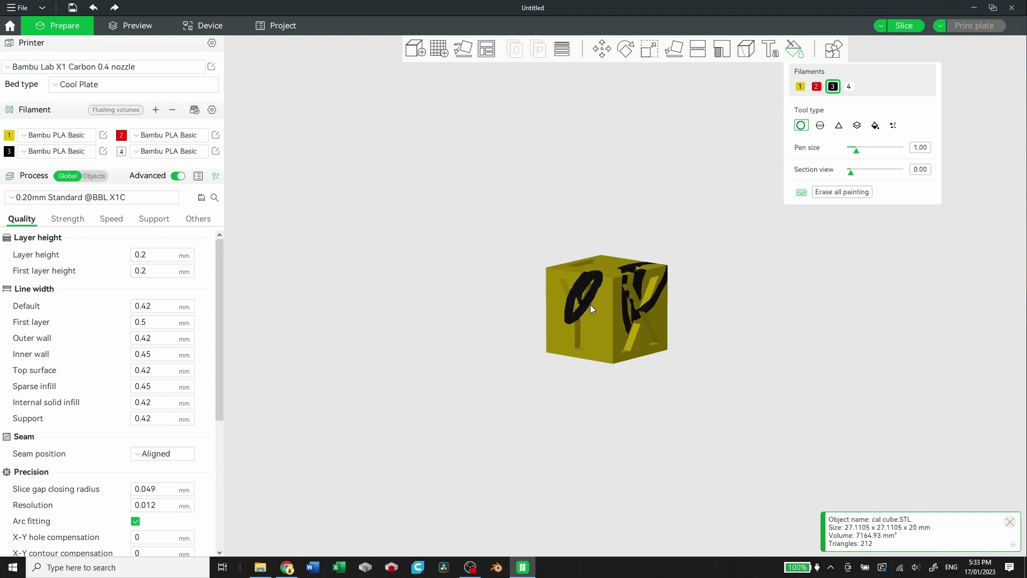
{"action": "left_click", "coordinate": [850, 192]}
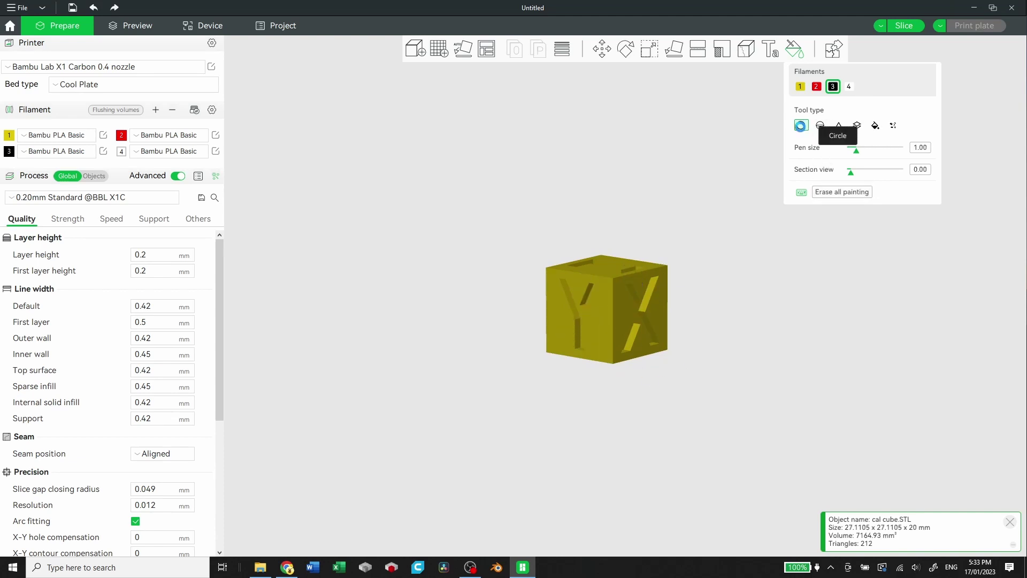
Try height-range painting with a 6.24 range on the cube's upper part, then erase it
{"action": "left_click", "coordinate": [856, 126]}
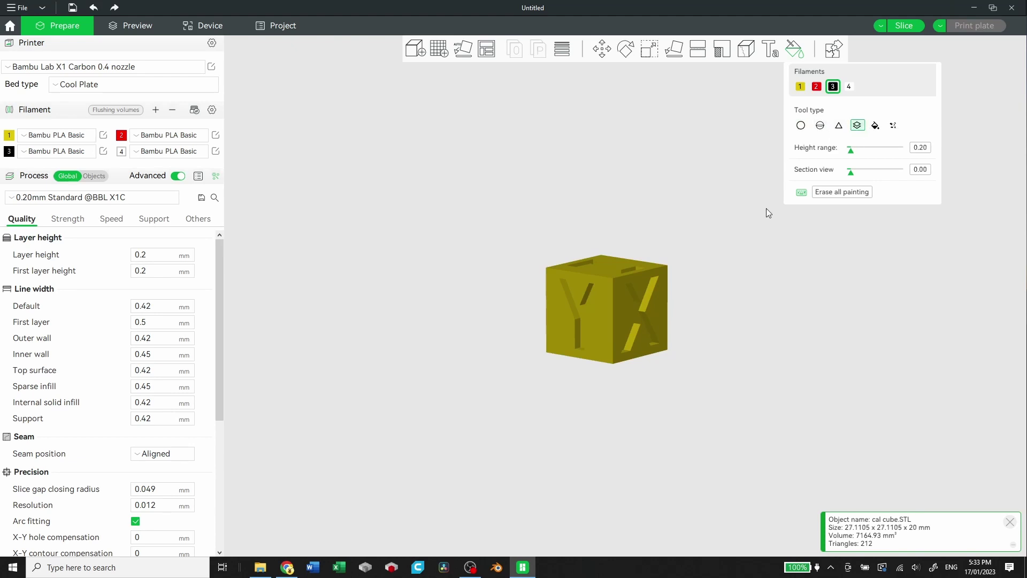
{"action": "mouse_move", "coordinate": [657, 323]}
{"action": "left_mouse_down"}
{"action": "mouse_move", "coordinate": [642, 295]}
{"action": "mouse_move", "coordinate": [643, 323]}
{"action": "left_mouse_up"}
{"action": "left_click_drag", "start_coordinate": [848, 155], "coordinate": [889, 156]}
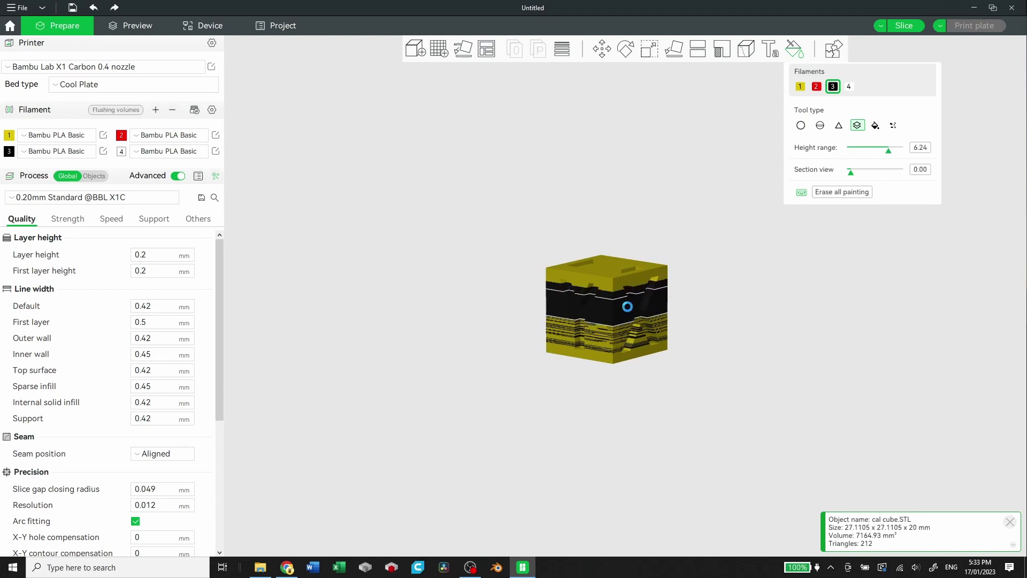
{"action": "left_click", "coordinate": [630, 287]}
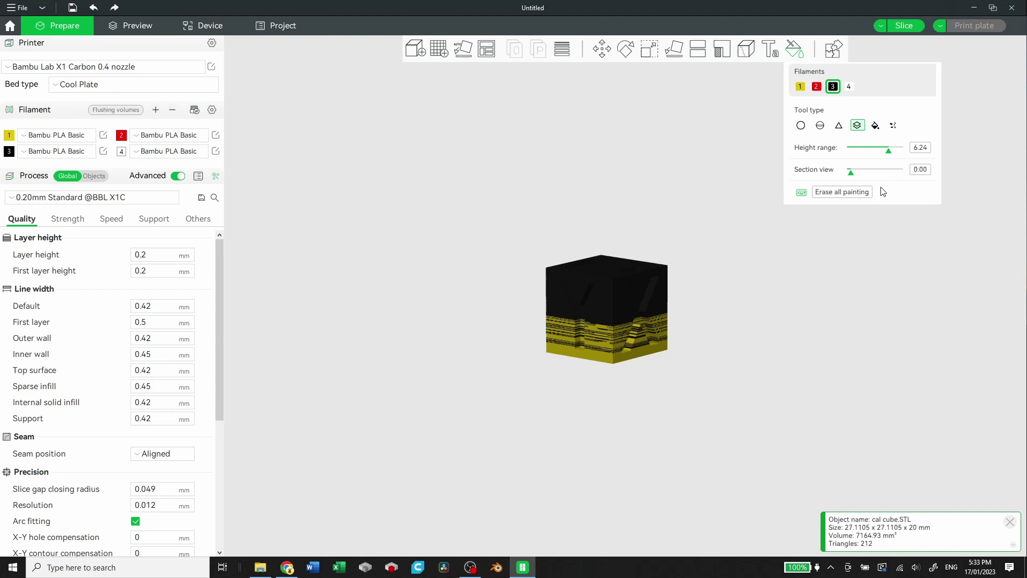
{"action": "left_click", "coordinate": [866, 191]}
Try smart fill, raising the angle to 90 so the whole cube turns black, then erase
{"action": "left_click", "coordinate": [875, 125]}
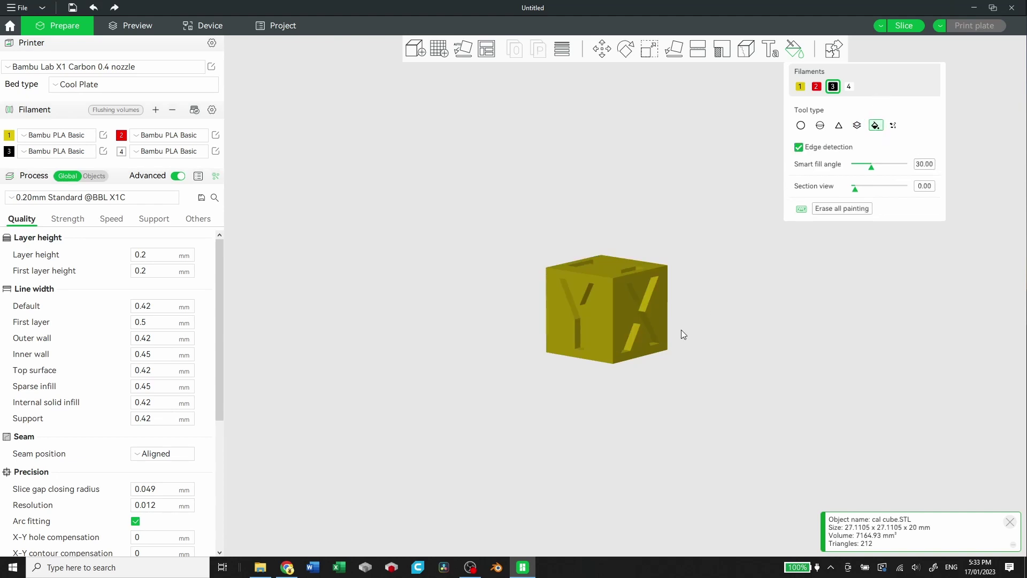
{"action": "left_click", "coordinate": [581, 309]}
{"action": "mouse_move", "coordinate": [605, 386]}
{"action": "left_mouse_down"}
{"action": "mouse_move", "coordinate": [602, 422]}
{"action": "mouse_move", "coordinate": [600, 278]}
{"action": "left_mouse_up"}
{"action": "left_click_drag", "start_coordinate": [658, 447], "coordinate": [620, 308]}
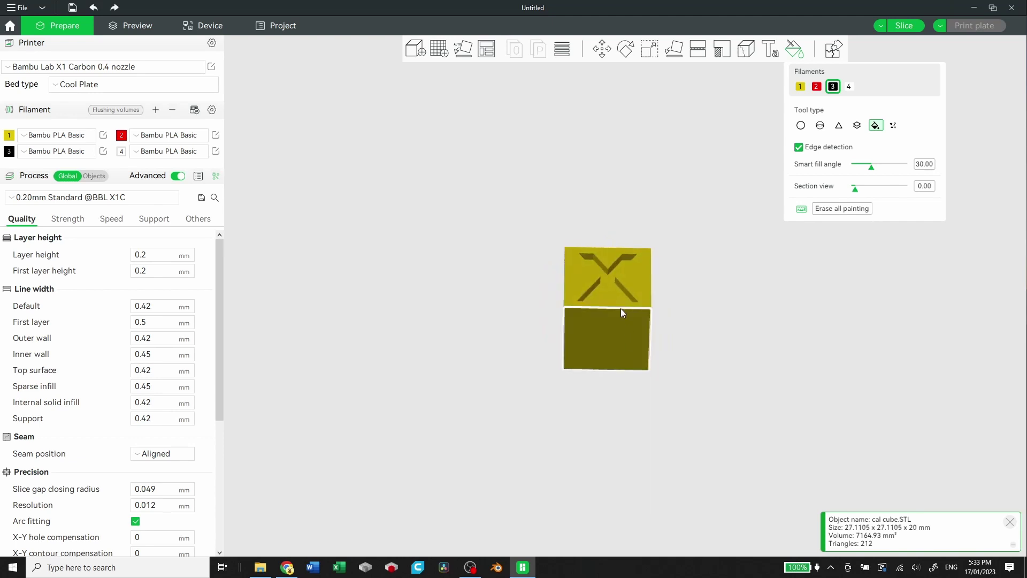
{"action": "left_click_drag", "start_coordinate": [623, 351], "coordinate": [660, 445]}
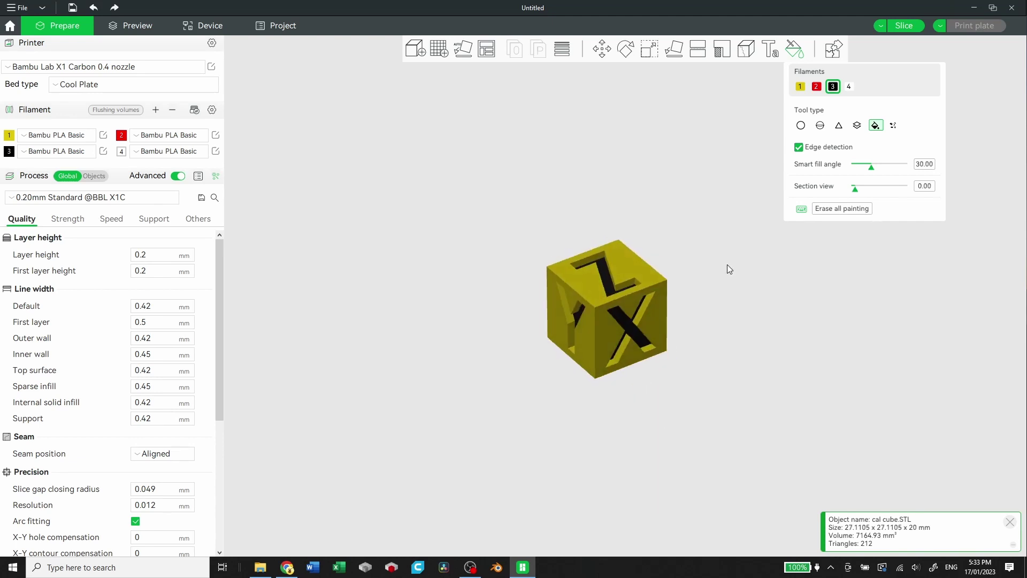
{"action": "left_click_drag", "start_coordinate": [871, 166], "coordinate": [904, 166]}
{"action": "left_click", "coordinate": [649, 315]}
{"action": "mouse_move", "coordinate": [590, 432]}
{"action": "left_mouse_down"}
{"action": "mouse_move", "coordinate": [582, 298]}
{"action": "mouse_move", "coordinate": [604, 428]}
{"action": "mouse_move", "coordinate": [717, 336]}
{"action": "mouse_move", "coordinate": [657, 424]}
{"action": "mouse_move", "coordinate": [683, 293]}
{"action": "left_mouse_up"}
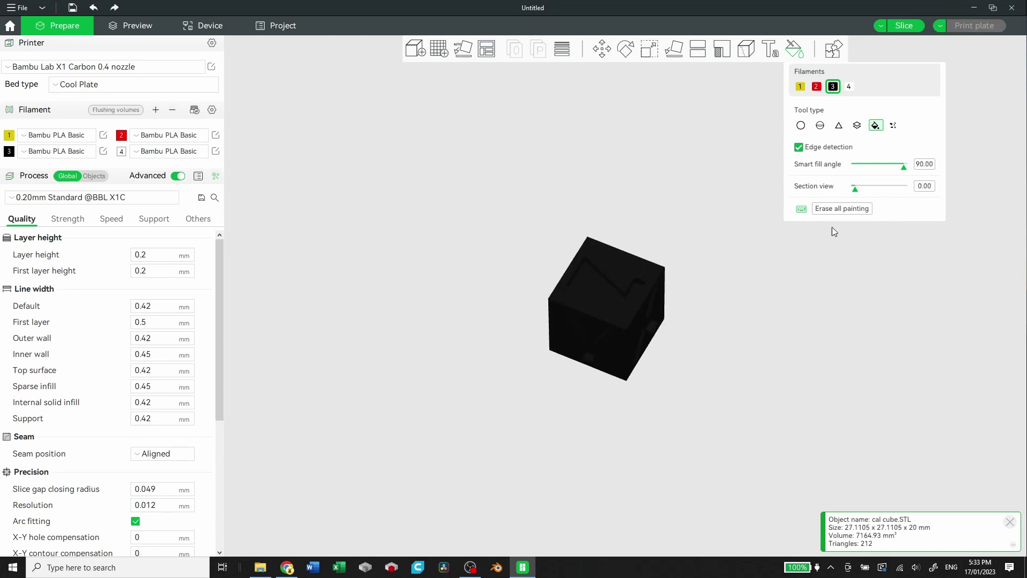
{"action": "left_click", "coordinate": [841, 209]}
With a lower smart-fill angle, paint the X, Y and Z letters black and close the gizmo
{"action": "left_click", "coordinate": [876, 167]}
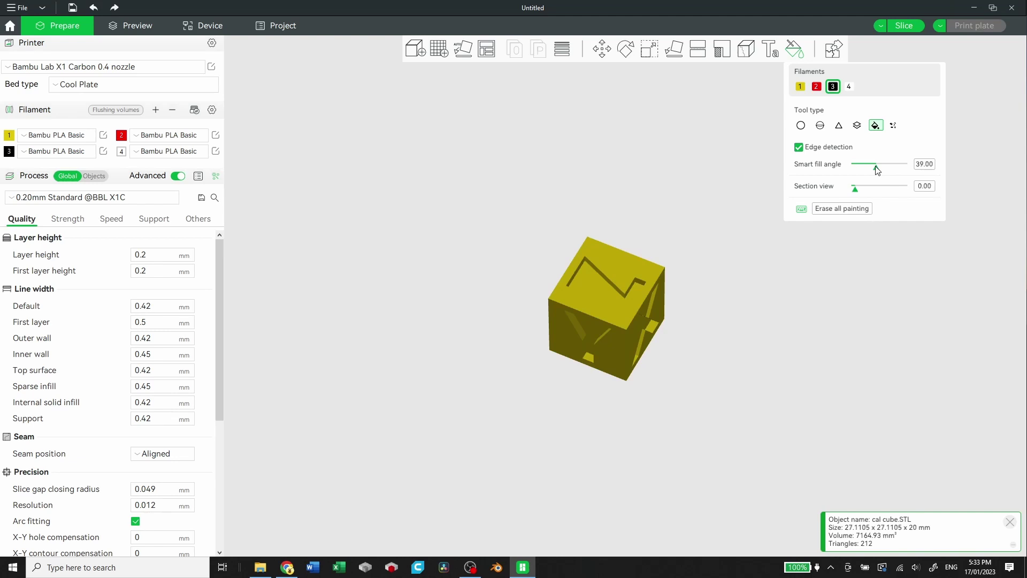
{"action": "left_click_drag", "start_coordinate": [641, 386], "coordinate": [609, 356]}
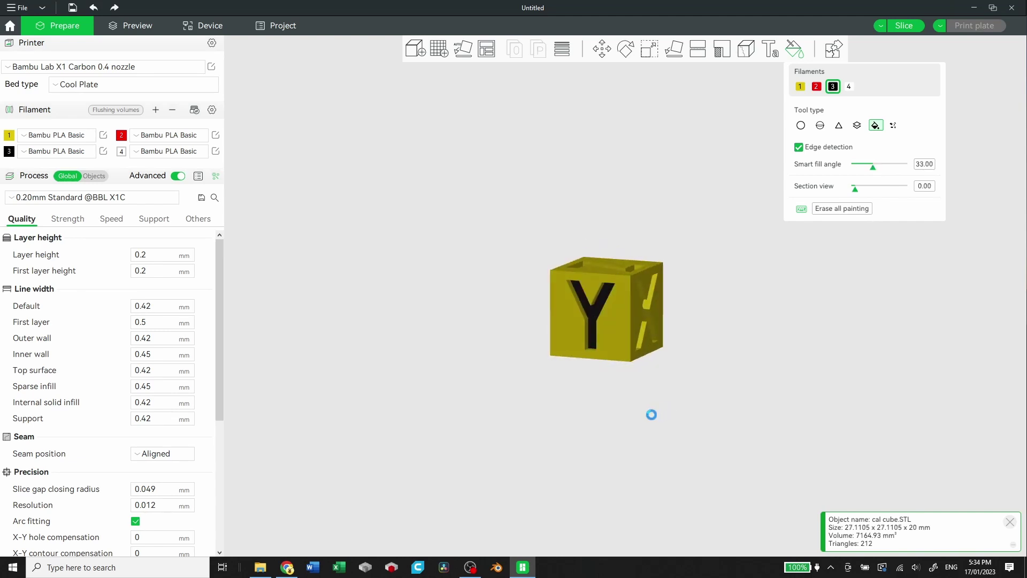
{"action": "mouse_move", "coordinate": [651, 412]}
{"action": "left_mouse_down"}
{"action": "mouse_move", "coordinate": [633, 399]}
{"action": "mouse_move", "coordinate": [614, 309]}
{"action": "left_mouse_up"}
{"action": "left_click", "coordinate": [621, 315]}
{"action": "mouse_move", "coordinate": [617, 375]}
{"action": "left_mouse_down"}
{"action": "mouse_move", "coordinate": [614, 418]}
{"action": "mouse_move", "coordinate": [620, 328]}
{"action": "left_mouse_up"}
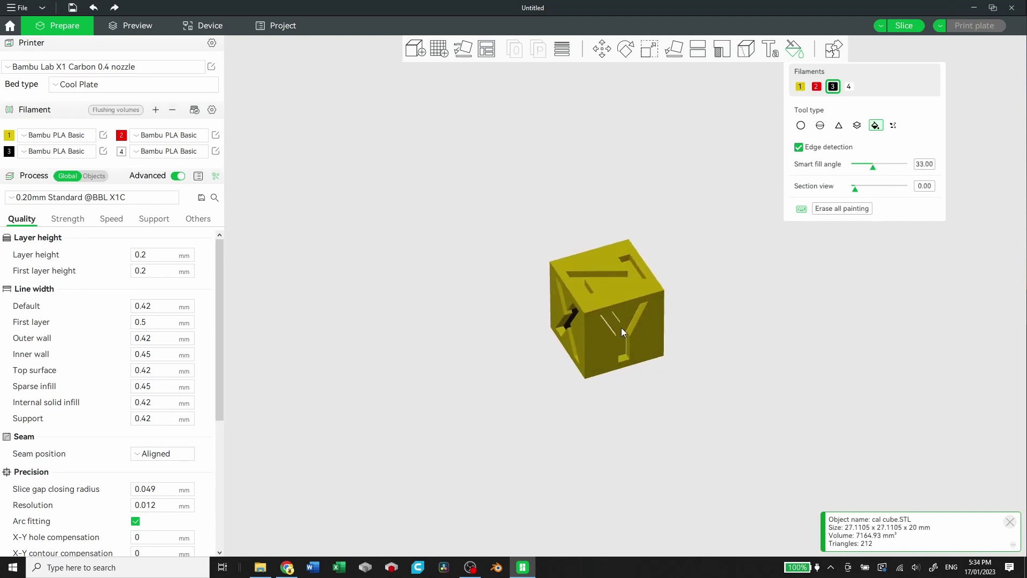
{"action": "left_click", "coordinate": [620, 329]}
{"action": "left_click", "coordinate": [581, 285]}
{"action": "mouse_move", "coordinate": [629, 377]}
{"action": "left_mouse_down"}
{"action": "mouse_move", "coordinate": [618, 427]}
{"action": "mouse_move", "coordinate": [591, 424]}
{"action": "left_mouse_up"}
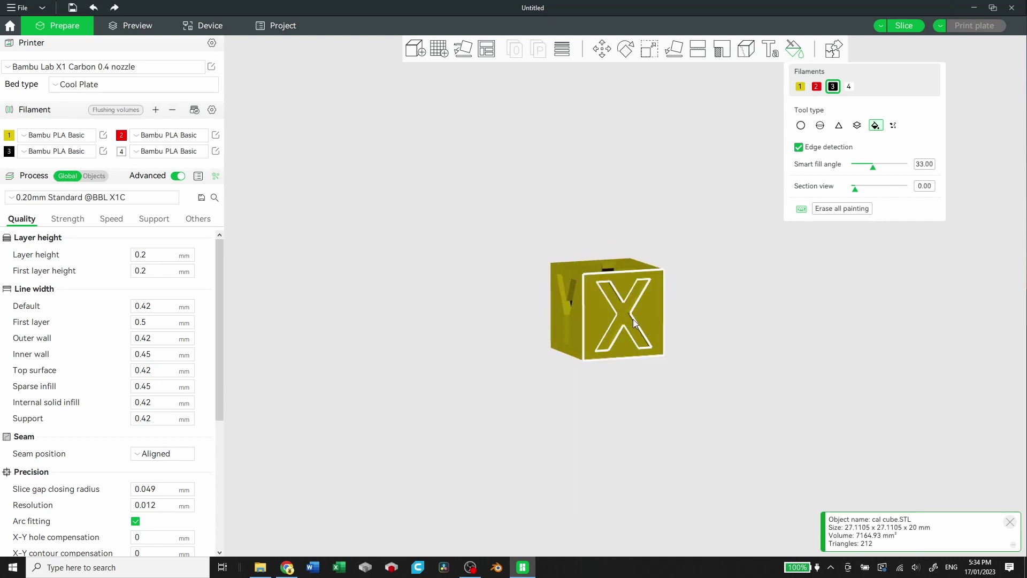
{"action": "left_click_drag", "start_coordinate": [636, 300], "coordinate": [738, 388]}
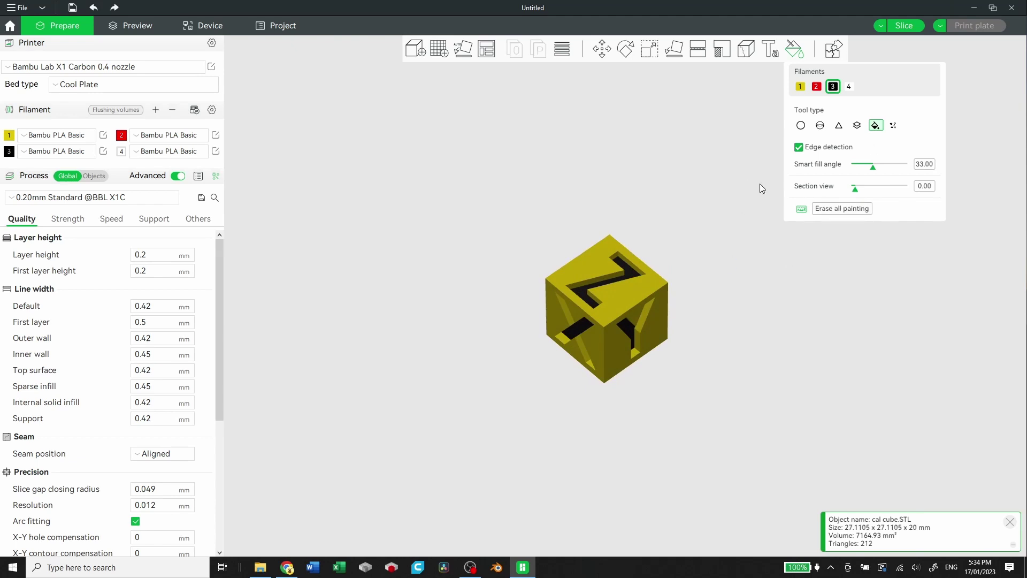
{"action": "left_click", "coordinate": [802, 56]}
{"action": "mouse_move", "coordinate": [806, 199]}
{"action": "left_mouse_down"}
{"action": "mouse_move", "coordinate": [697, 365]}
{"action": "mouse_move", "coordinate": [729, 370]}
{"action": "left_mouse_up"}
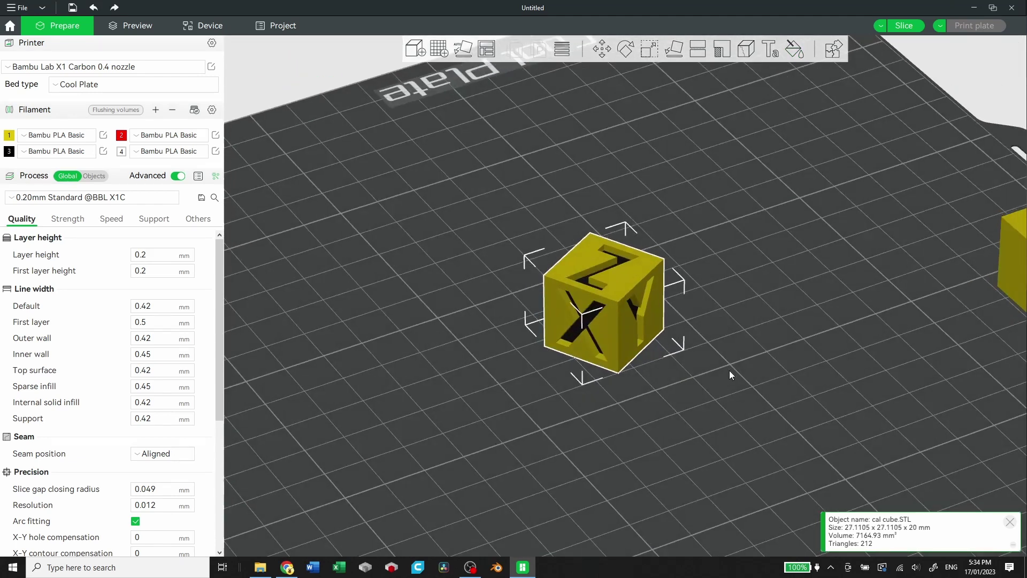
{"action": "scroll", "coordinate": [727, 364], "scroll_direction": "up", "scroll_amount": 5}
{"action": "scroll", "coordinate": [726, 365], "scroll_direction": "down", "scroll_amount": 8}
{"action": "scroll", "coordinate": [669, 328], "scroll_direction": "up", "scroll_amount": 2}
{"action": "scroll", "coordinate": [669, 329], "scroll_direction": "down", "scroll_amount": 2}
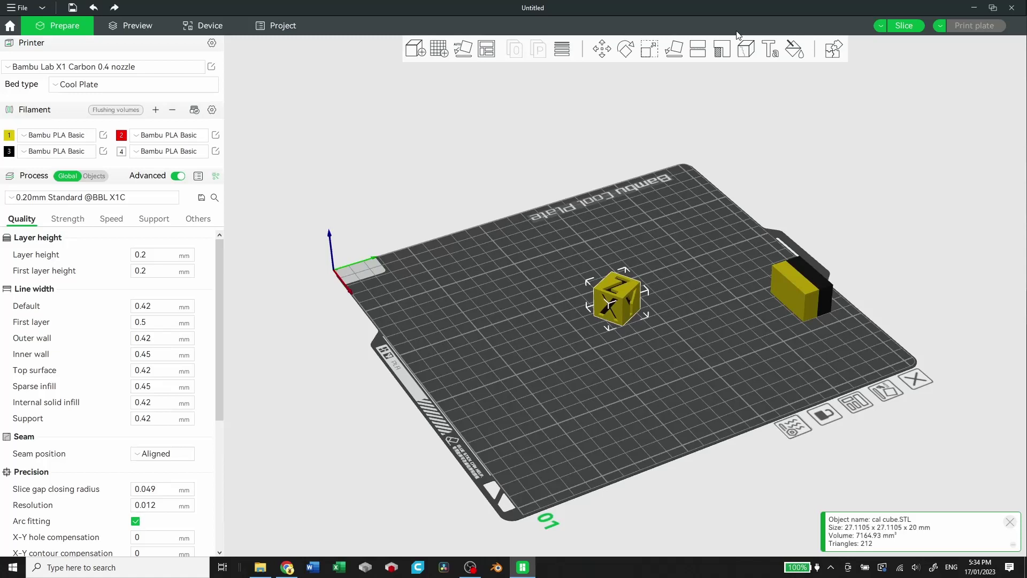
{"action": "left_click", "coordinate": [835, 50]}
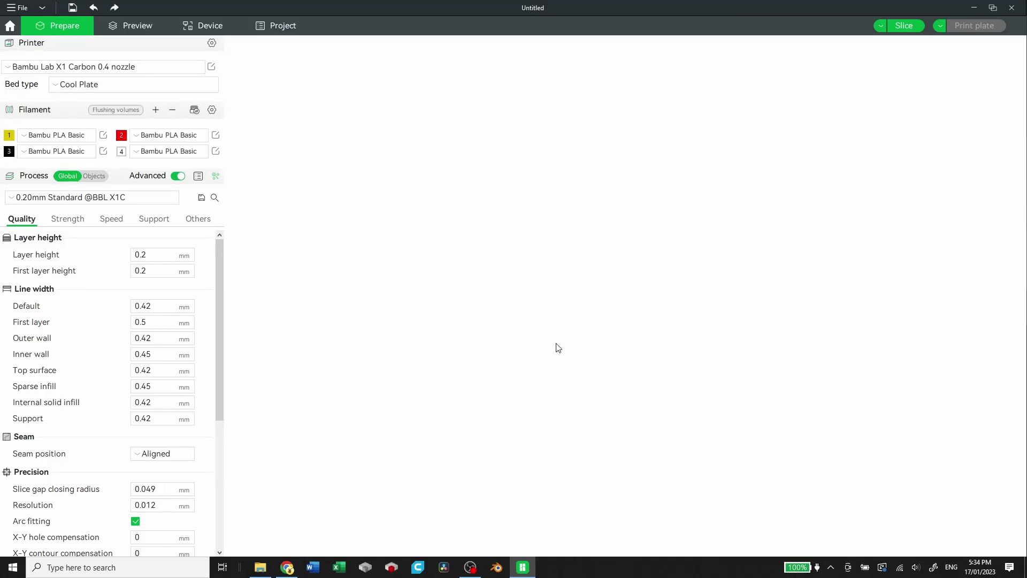
{"action": "scroll", "coordinate": [628, 316], "scroll_direction": "down", "scroll_amount": 3}
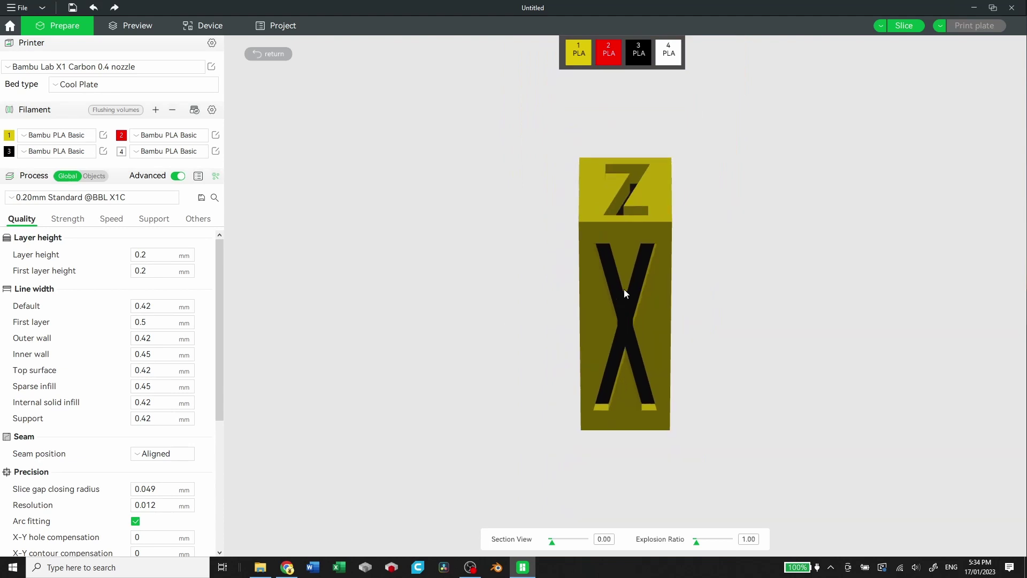
{"action": "left_click_drag", "start_coordinate": [624, 288], "coordinate": [226, 148]}
{"action": "left_click", "coordinate": [269, 54]}
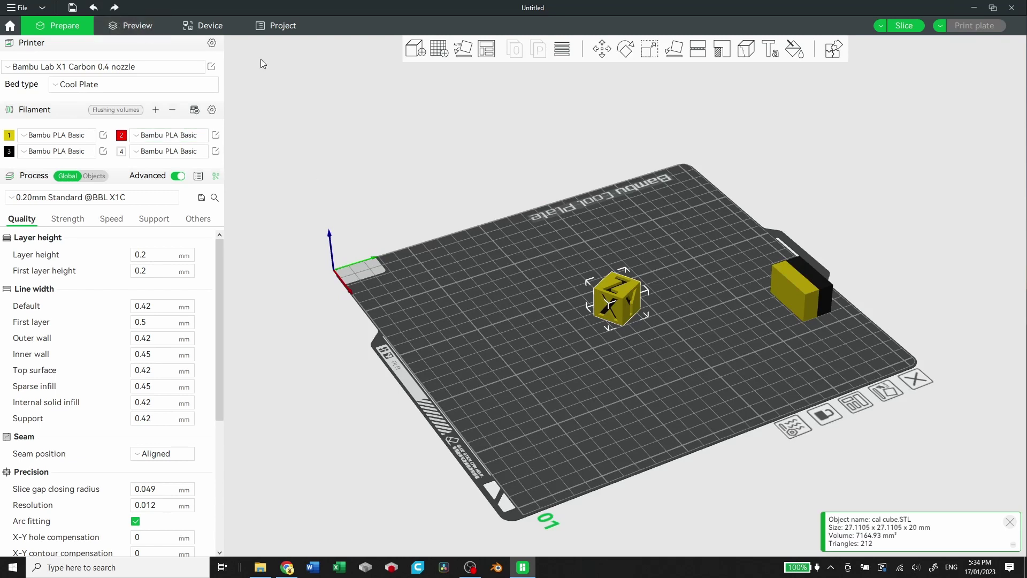
{"action": "left_click_drag", "start_coordinate": [527, 374], "coordinate": [732, 168]}
{"action": "left_click", "coordinate": [904, 26]}
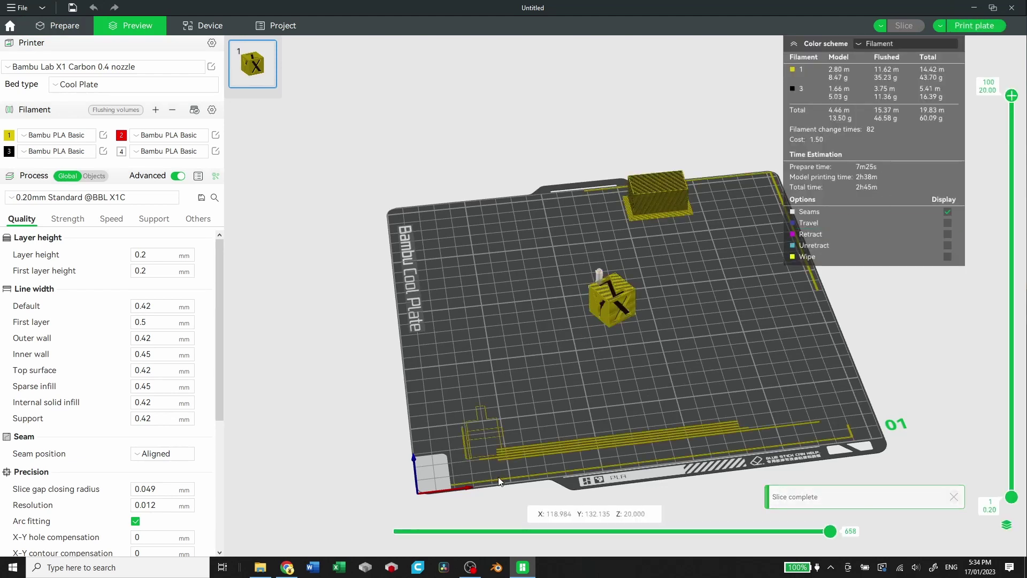
{"action": "scroll", "coordinate": [538, 437], "scroll_direction": "up", "scroll_amount": 5}
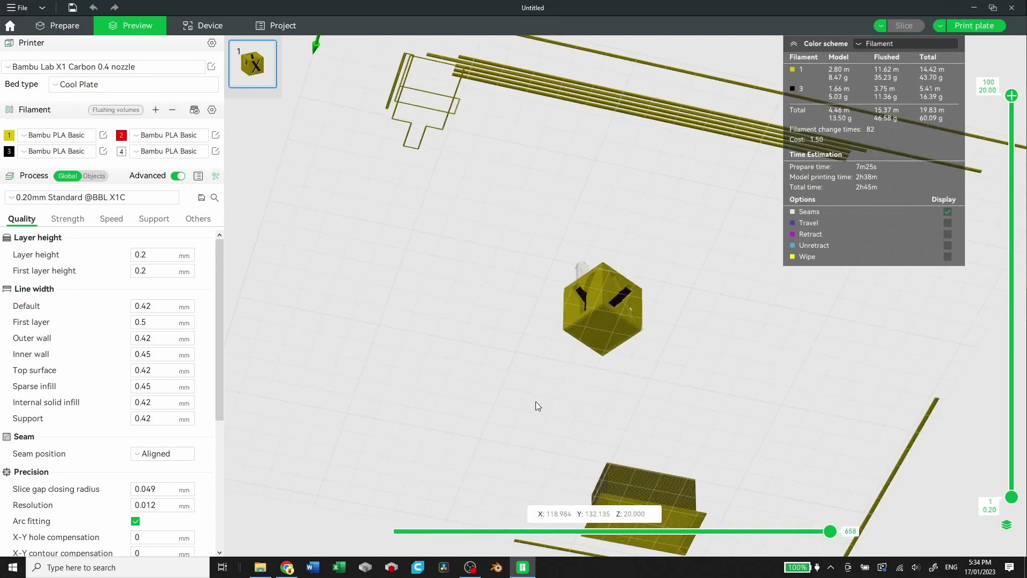
{"action": "scroll", "coordinate": [535, 428], "scroll_direction": "down", "scroll_amount": 5}
{"action": "scroll", "coordinate": [536, 465], "scroll_direction": "up", "scroll_amount": 4}
{"action": "left_click_drag", "start_coordinate": [545, 396], "coordinate": [539, 181]}
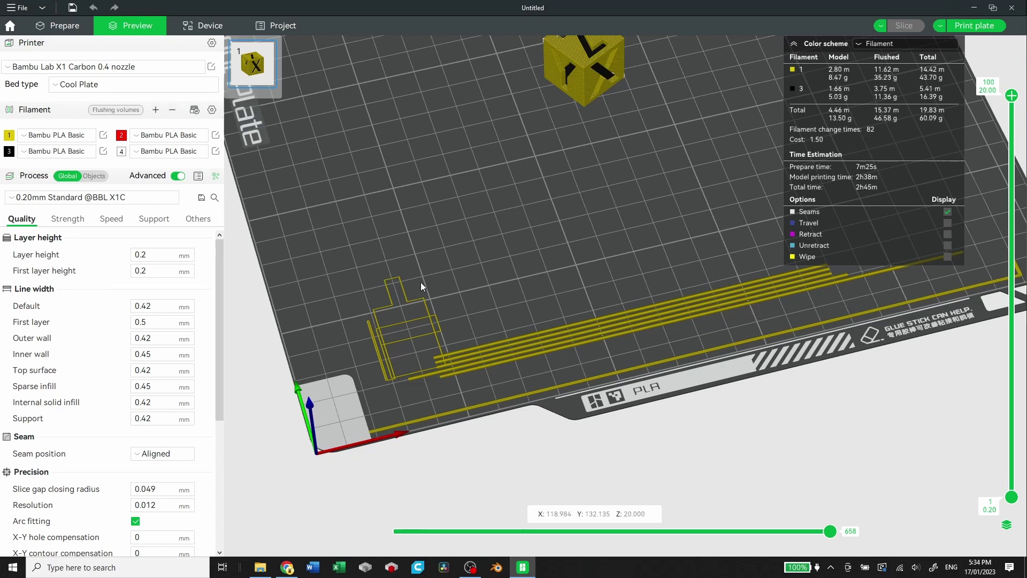
{"action": "left_click_drag", "start_coordinate": [605, 270], "coordinate": [604, 313]}
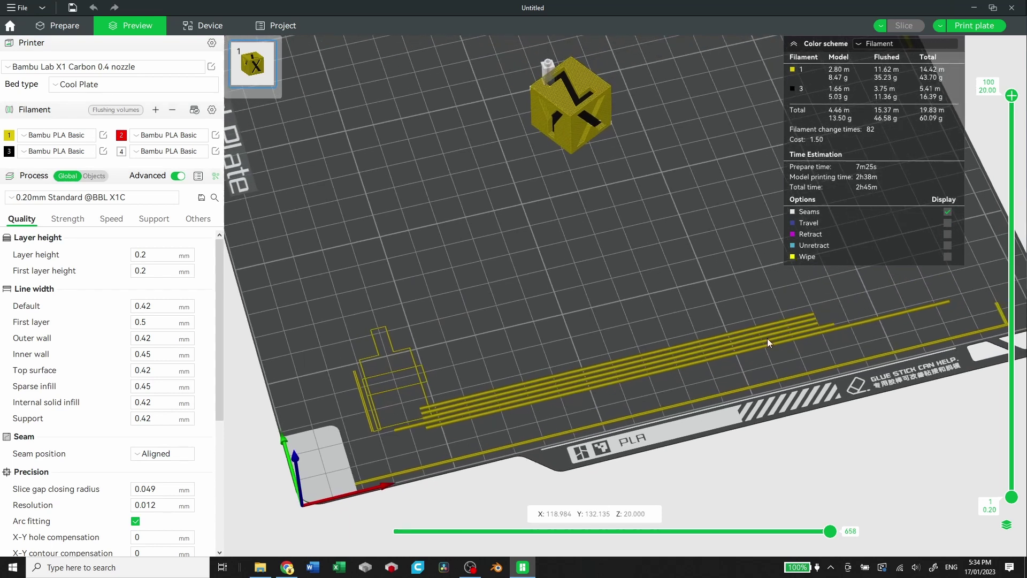
{"action": "left_click_drag", "start_coordinate": [767, 338], "coordinate": [621, 324]}
{"action": "left_click_drag", "start_coordinate": [1012, 96], "coordinate": [1016, 69]}
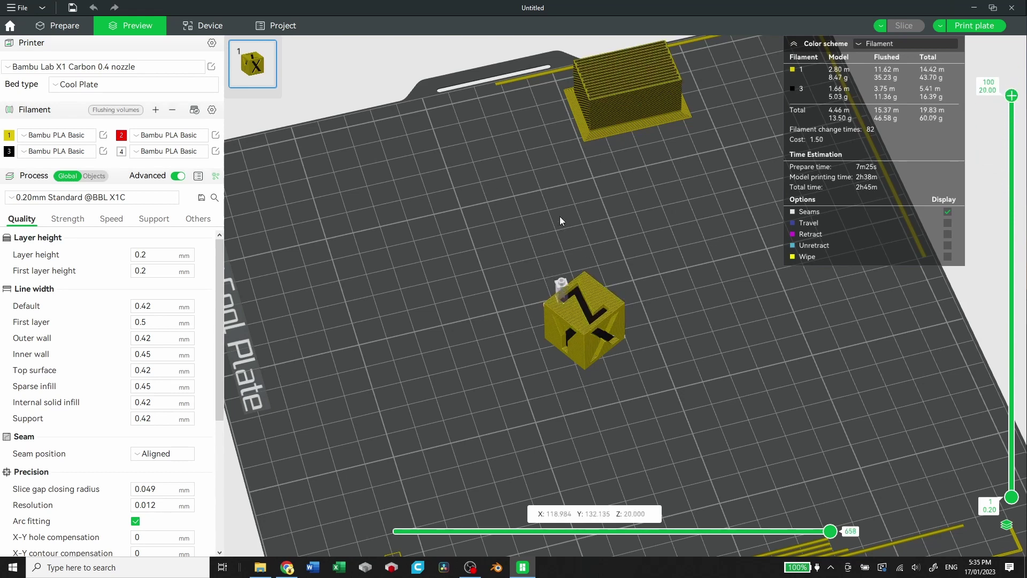
{"action": "right_click_drag", "start_coordinate": [607, 225], "coordinate": [528, 388]}
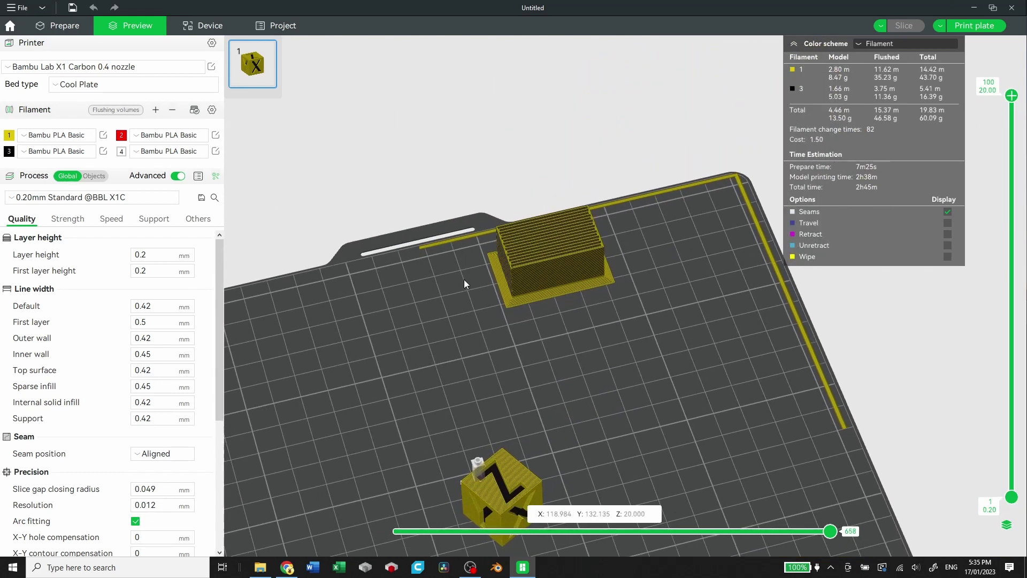
{"action": "right_click_drag", "start_coordinate": [515, 429], "coordinate": [544, 276]}
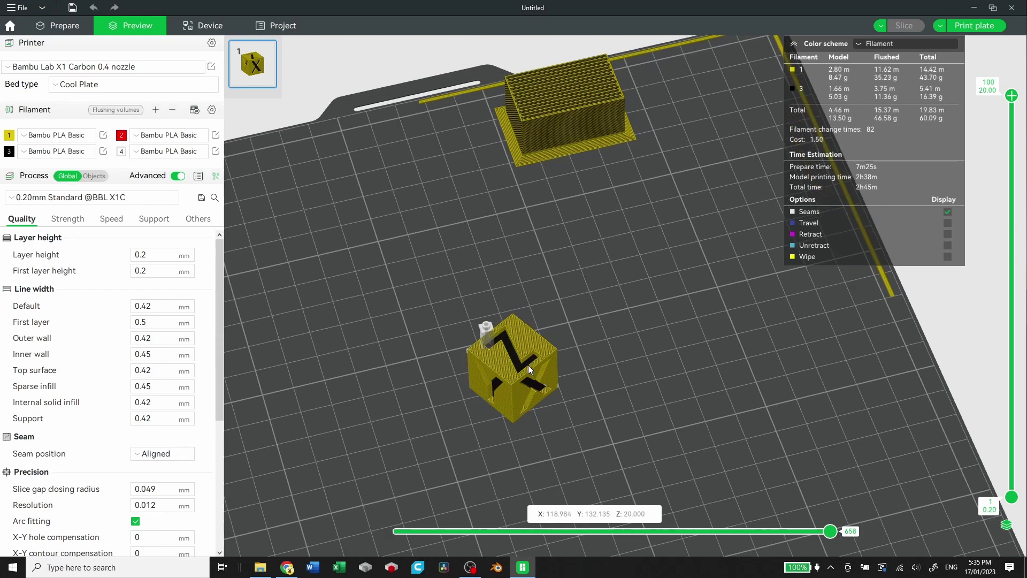
{"action": "scroll", "coordinate": [550, 432], "scroll_direction": "up", "scroll_amount": 2}
{"action": "middle_click_drag", "start_coordinate": [549, 431], "coordinate": [672, 315]}
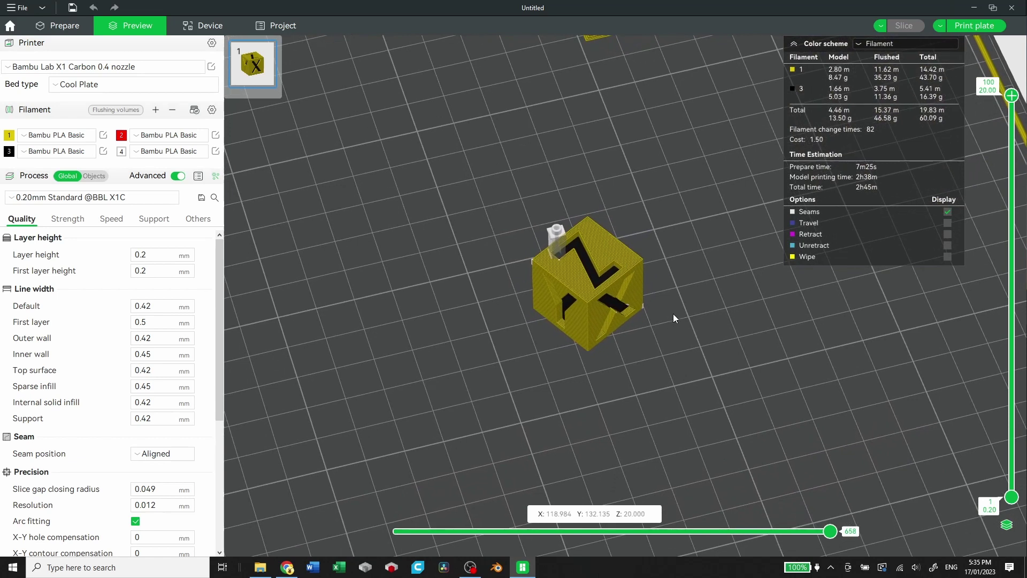
{"action": "scroll", "coordinate": [595, 321], "scroll_direction": "down", "scroll_amount": 5}
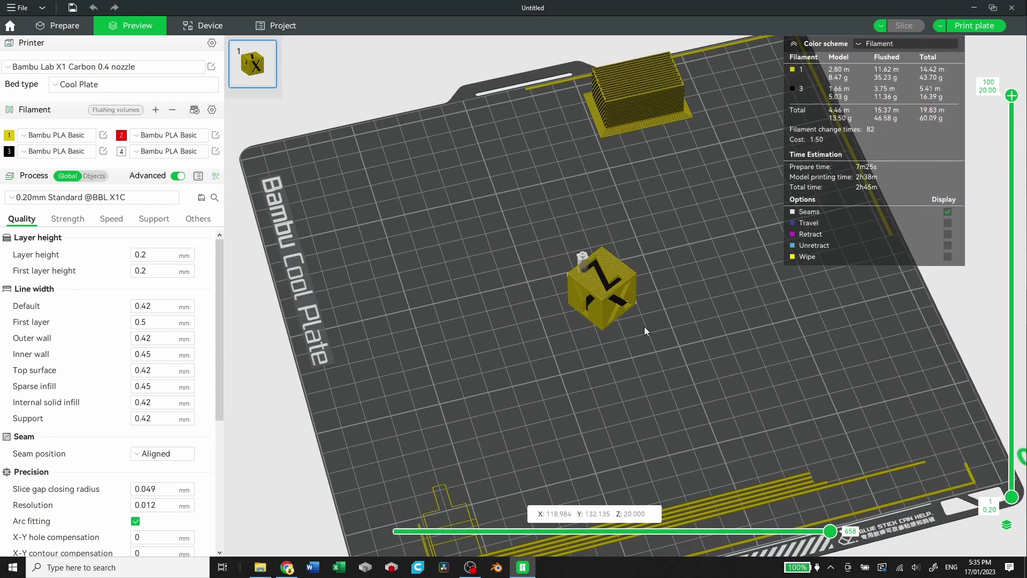
{"action": "scroll", "coordinate": [631, 361], "scroll_direction": "up", "scroll_amount": 4}
{"action": "middle_click_drag", "start_coordinate": [582, 353], "coordinate": [597, 365]}
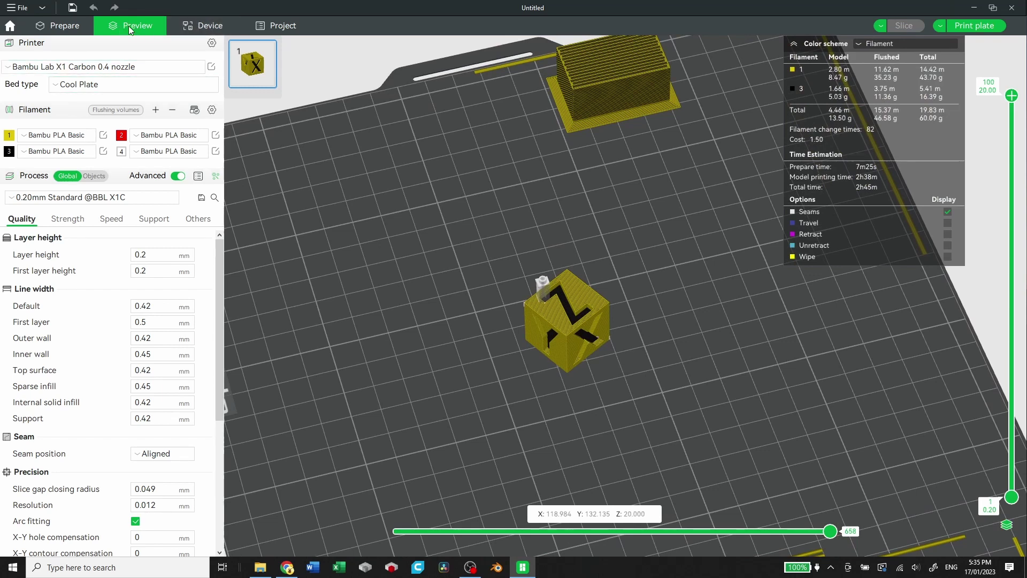
Open the Device tab and set the bed target temperature to 35 °C
{"action": "left_click", "coordinate": [200, 26]}
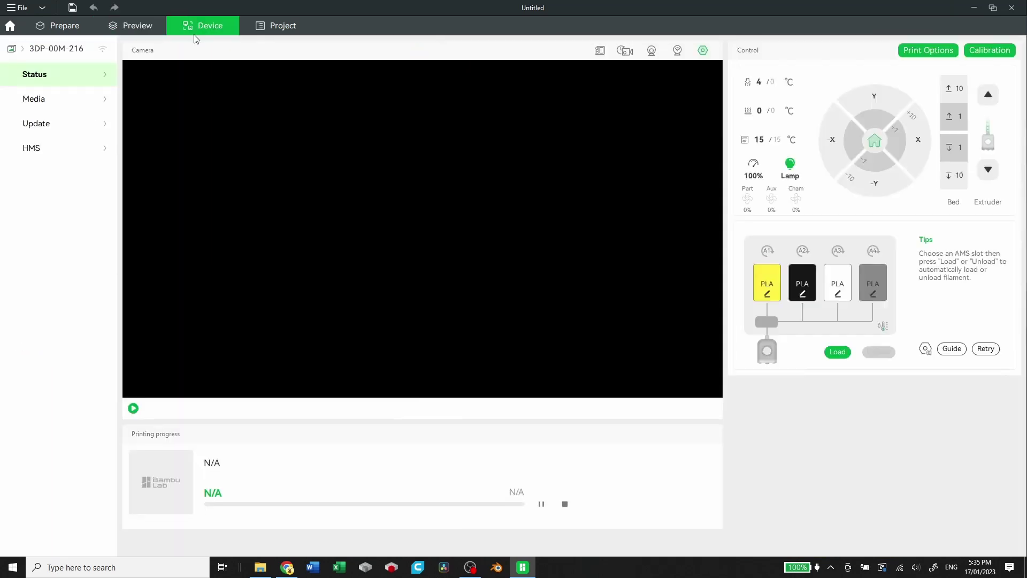
{"action": "left_click", "coordinate": [137, 26]}
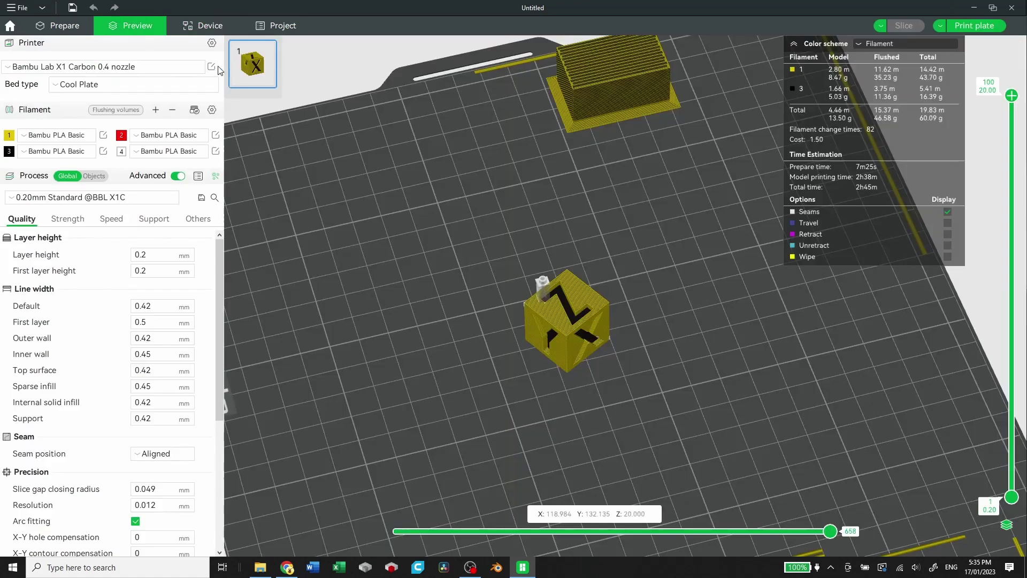
{"action": "left_click", "coordinate": [208, 27]}
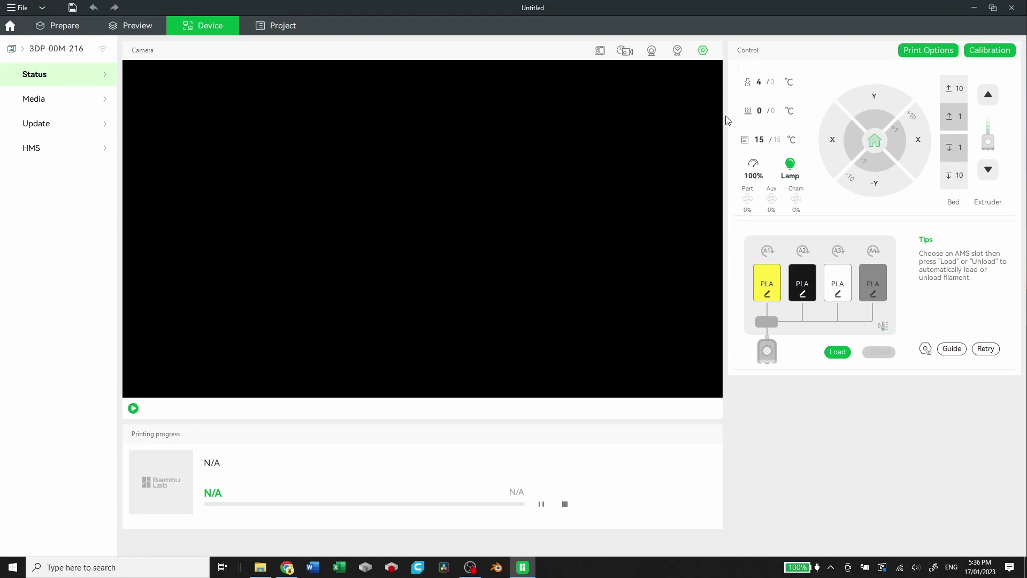
{"action": "left_click", "coordinate": [769, 112]}
Start the live camera, pick AMS slot A1, jog -Y, home all axes, then view Media files
{"action": "left_click", "coordinate": [134, 408]}
{"action": "left_click", "coordinate": [766, 283]}
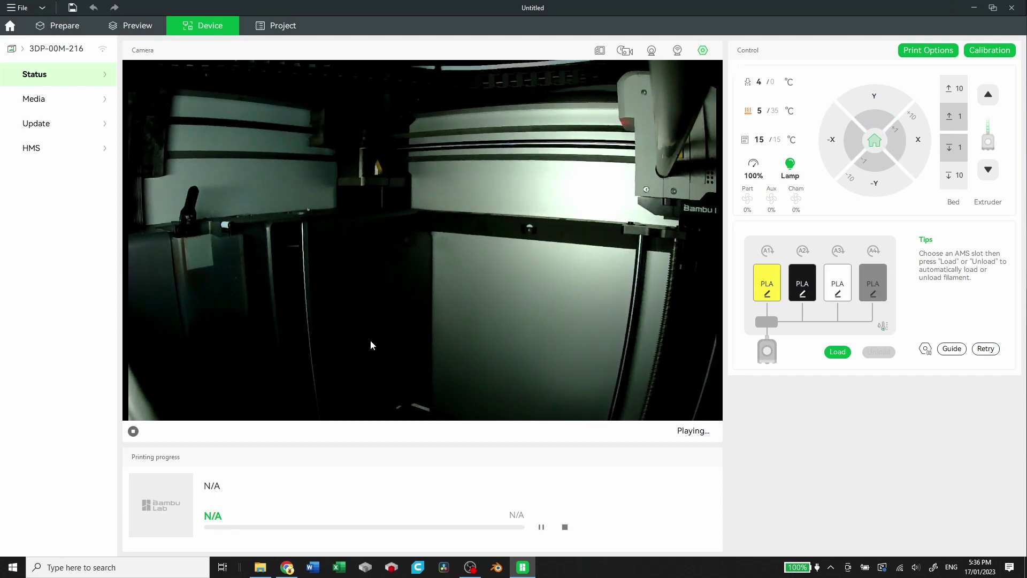
{"action": "left_click", "coordinate": [878, 185]}
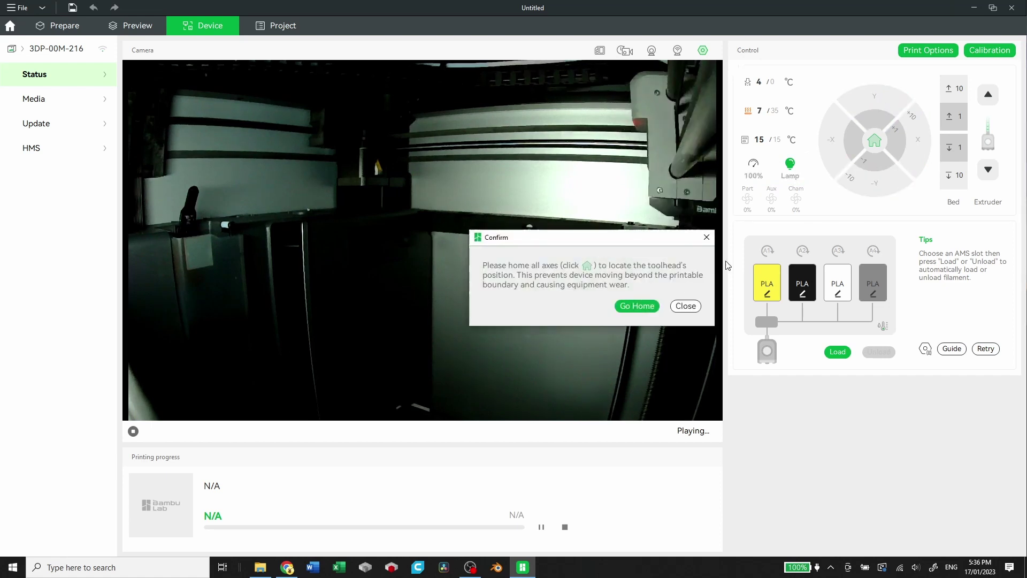
{"action": "left_click", "coordinate": [636, 307]}
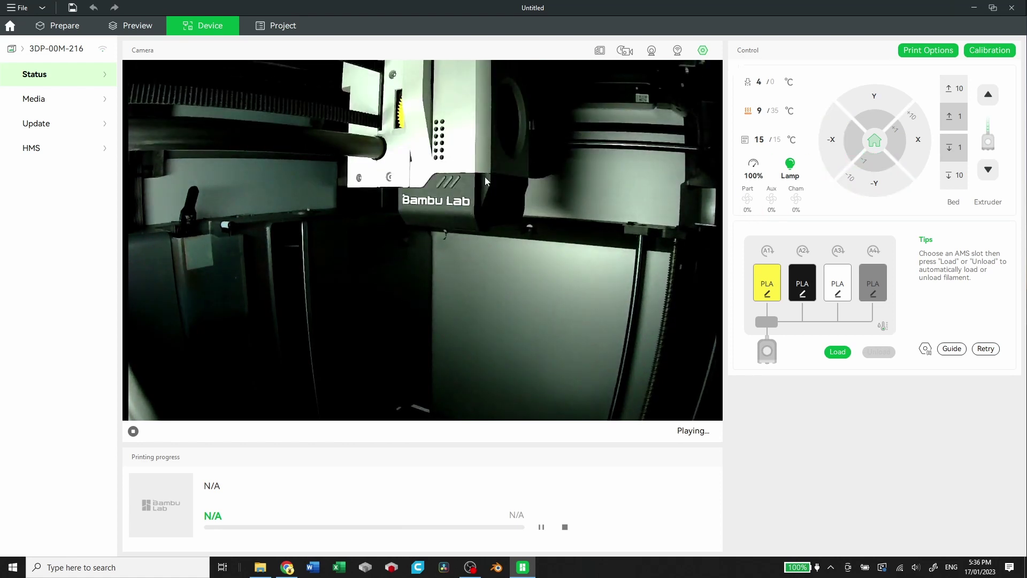
{"action": "left_click", "coordinate": [41, 105]}
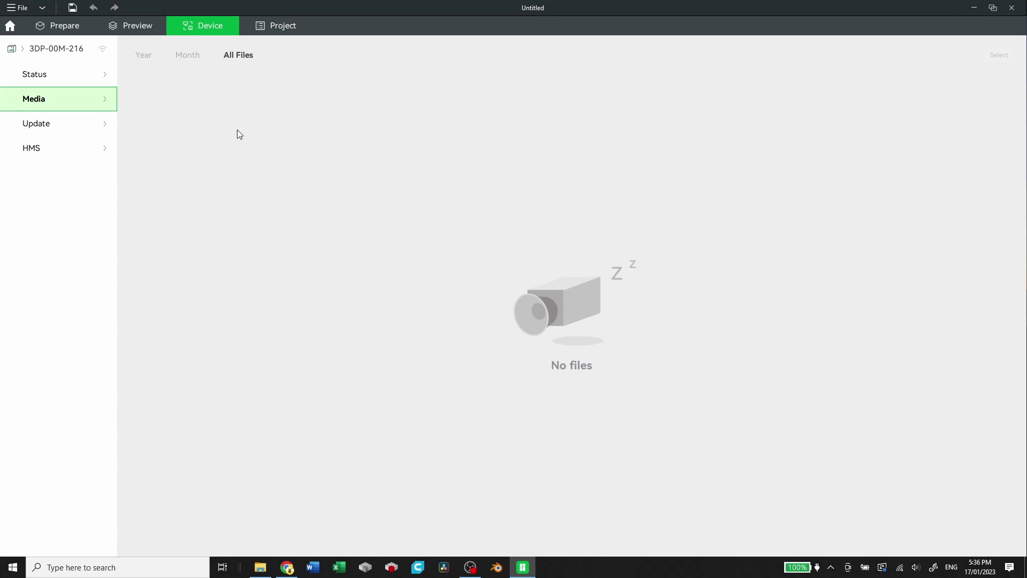
Check the printer and AMS firmware versions and HMS health messages, then return to Status
{"action": "left_click", "coordinate": [95, 130]}
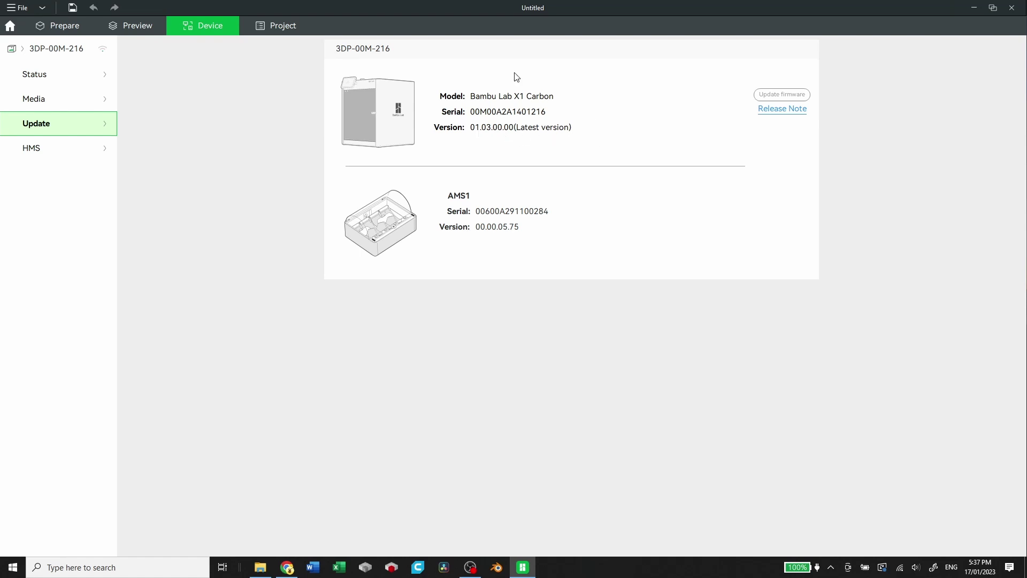
{"action": "left_click", "coordinate": [56, 155]}
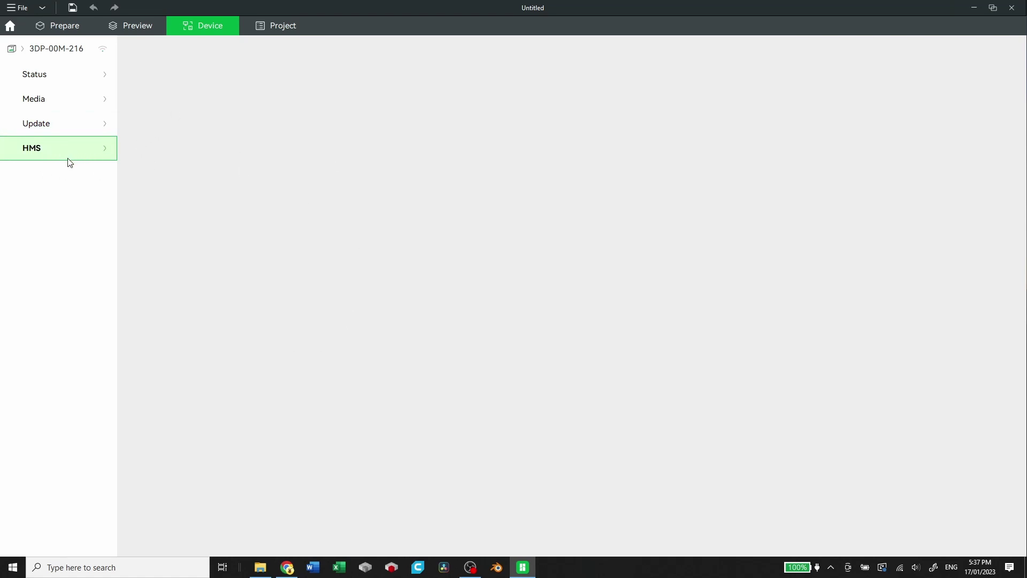
{"action": "left_click", "coordinate": [46, 77]}
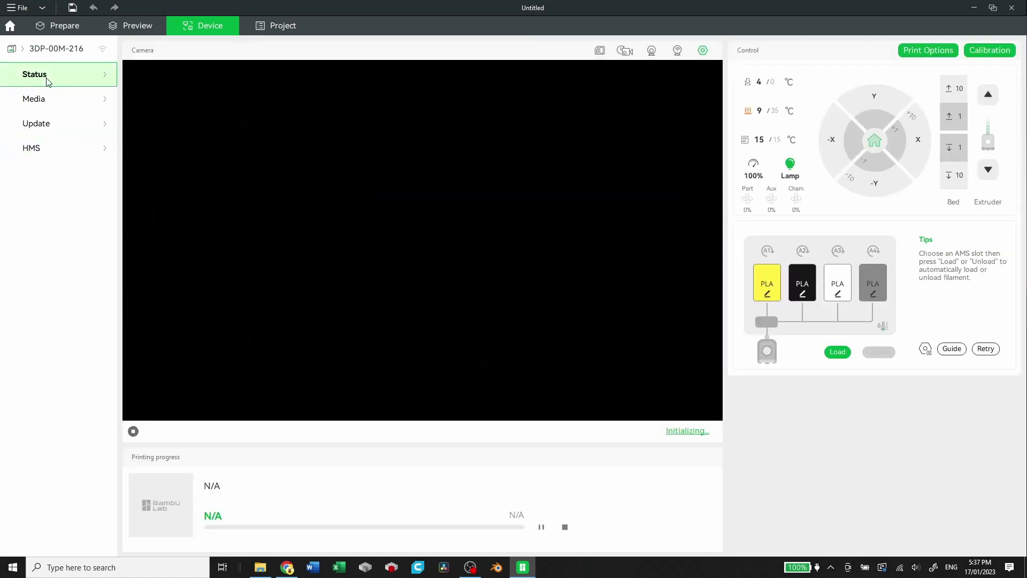
In the Project tab, visit the Author and Model Name fields, then Pictures and Bill of Materials
{"action": "left_click", "coordinate": [286, 27]}
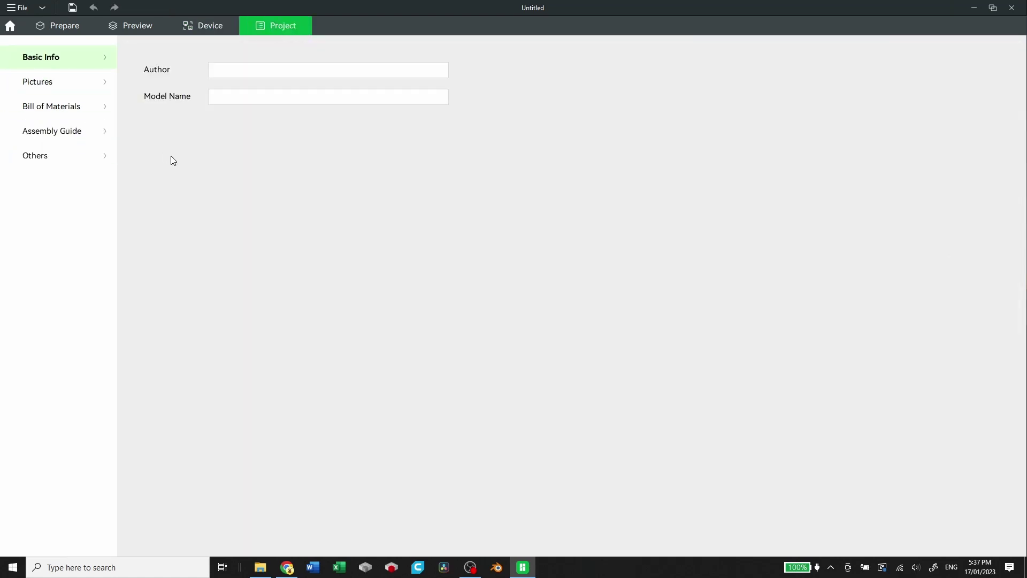
{"action": "left_click", "coordinate": [233, 69]}
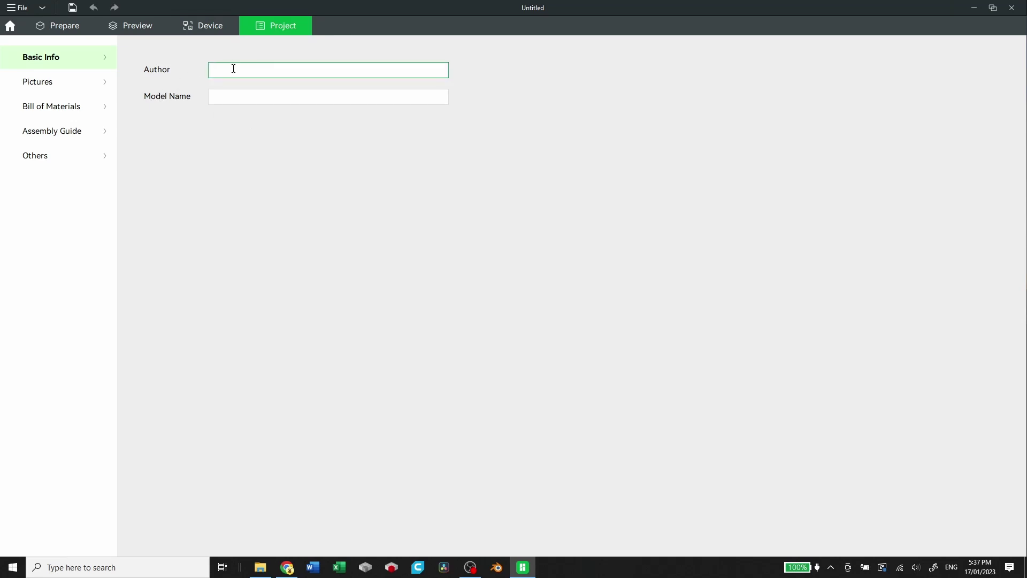
{"action": "left_click", "coordinate": [236, 97]}
{"action": "left_click", "coordinate": [236, 70]}
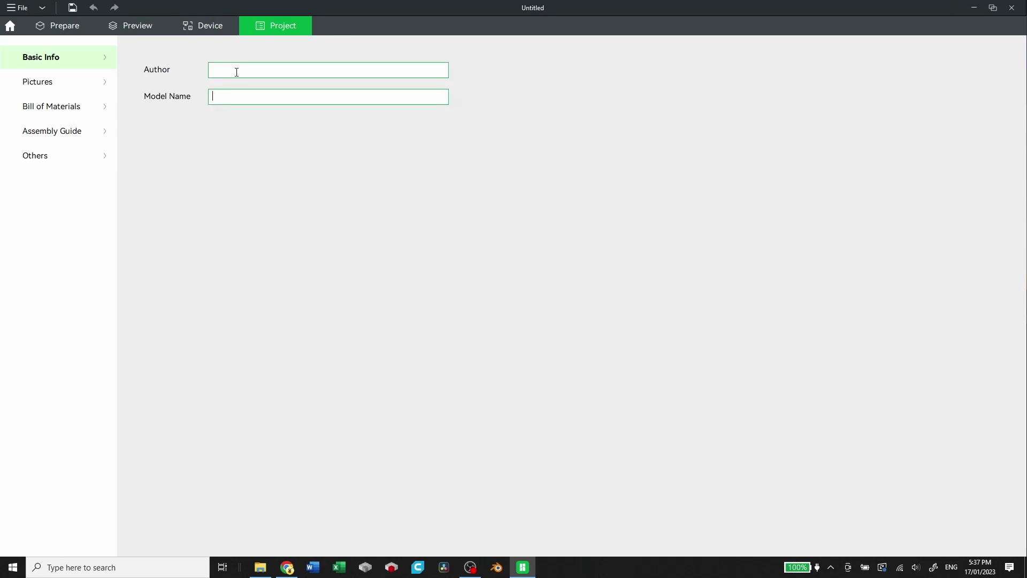
{"action": "left_click", "coordinate": [228, 96]}
{"action": "left_click", "coordinate": [101, 81]}
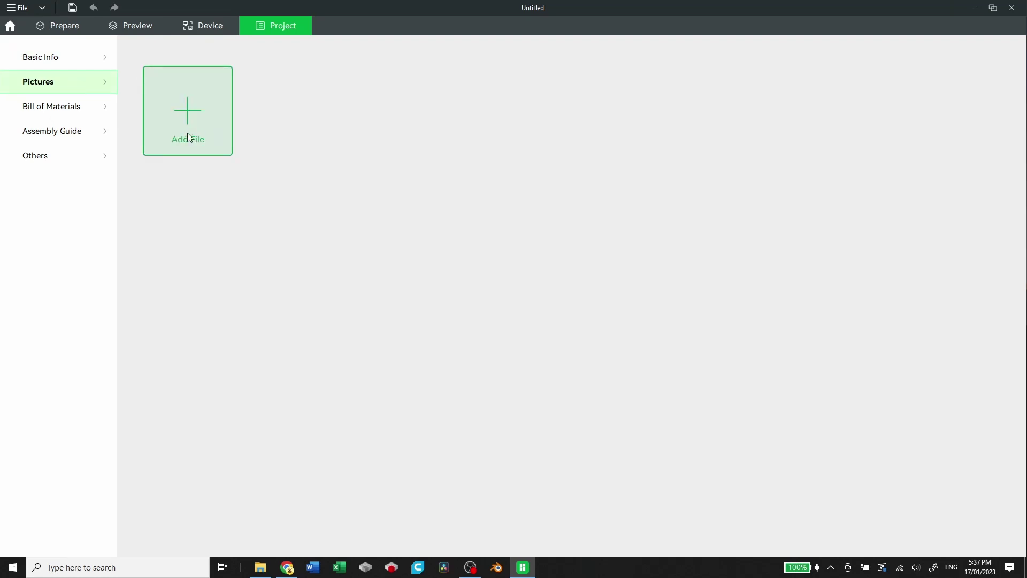
{"action": "left_click", "coordinate": [52, 110]}
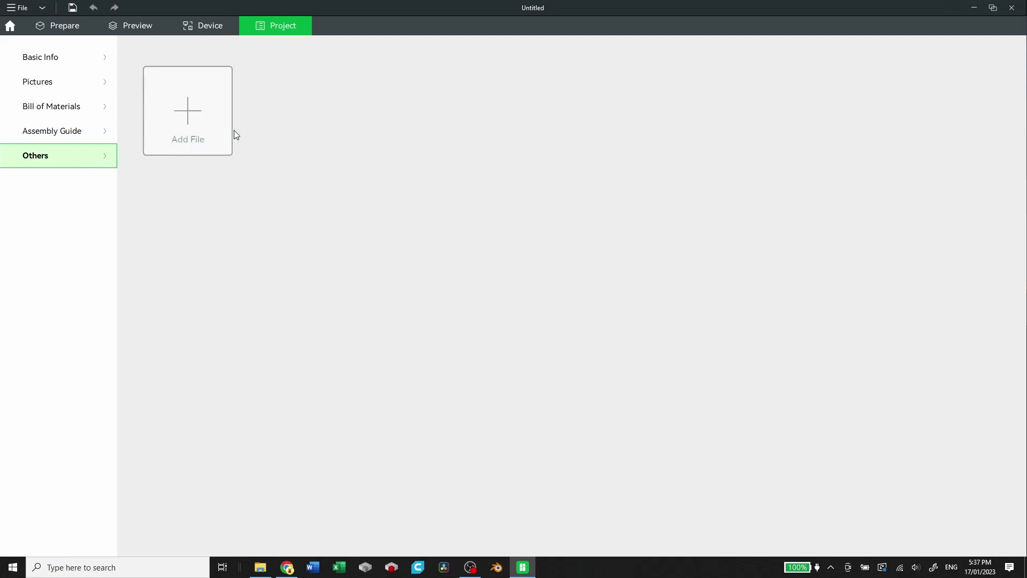
Switch back to the Device tab so the printer status and camera feed load
{"action": "left_click", "coordinate": [208, 29]}
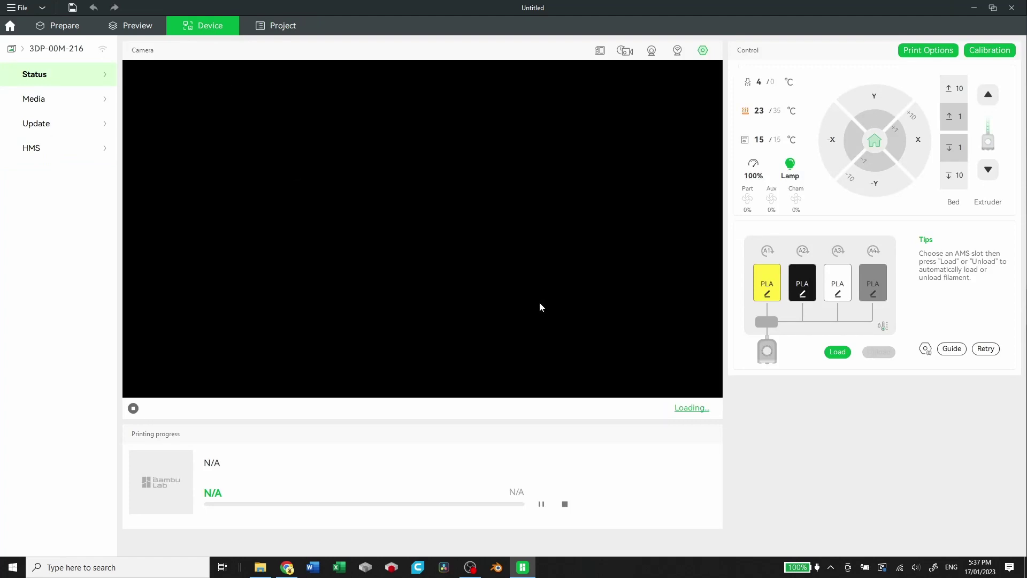